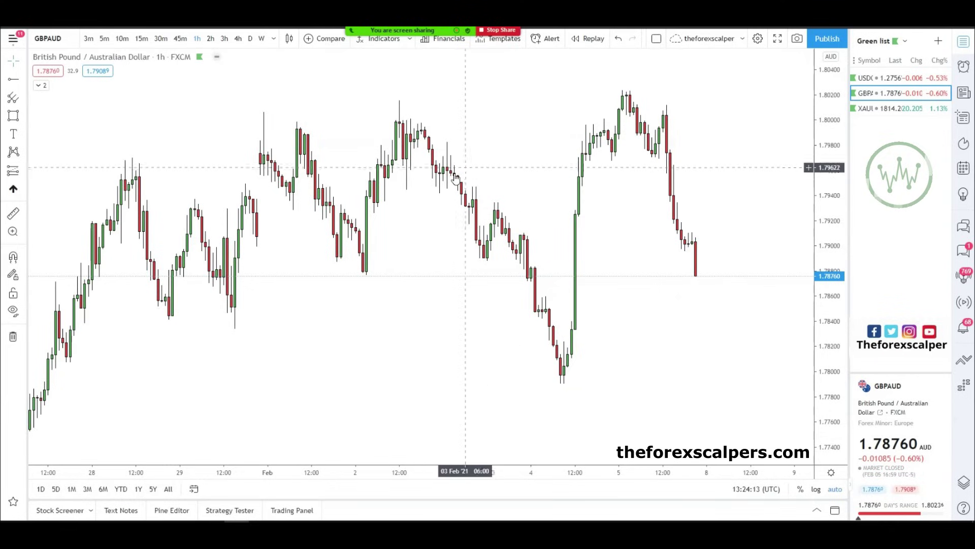
- Examine the GBPAUD price structure on the 4-hour timeframe and return to the 1-hour timeframe
left_click(243, 41)
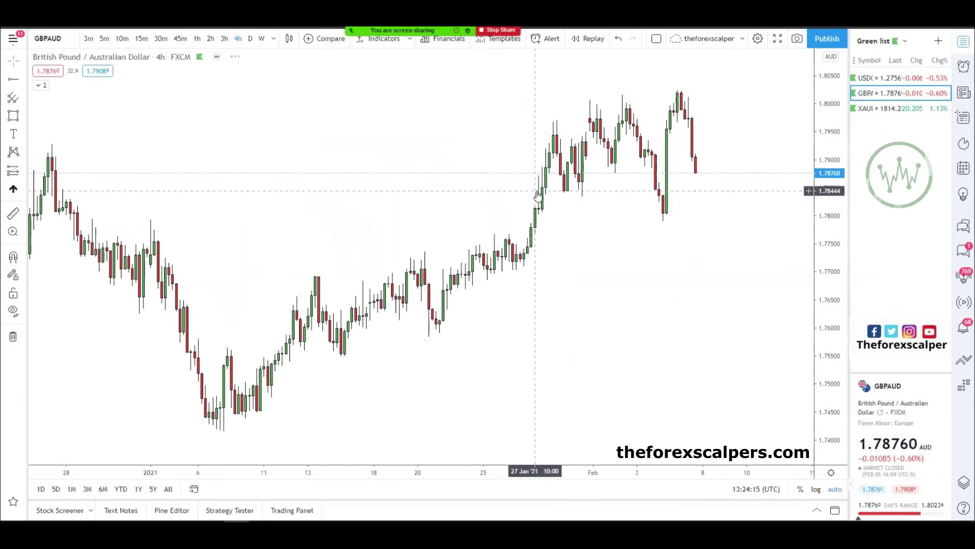
left_click_drag(611, 233, 655, 261)
scroll(577, 294, "down", 4)
scroll(411, 431, "up", 1)
scroll(388, 402, "up", 2)
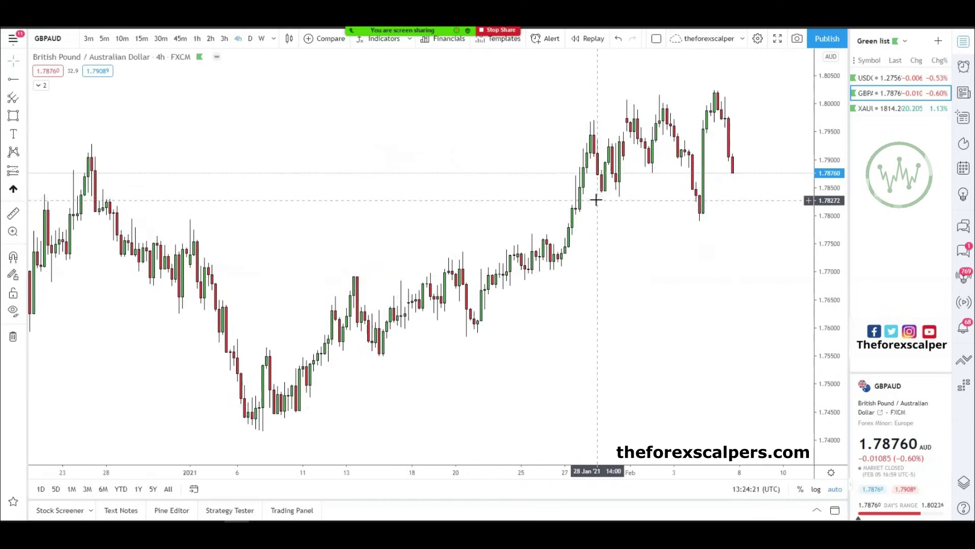
scroll(588, 198, "up", 1)
left_click(197, 38)
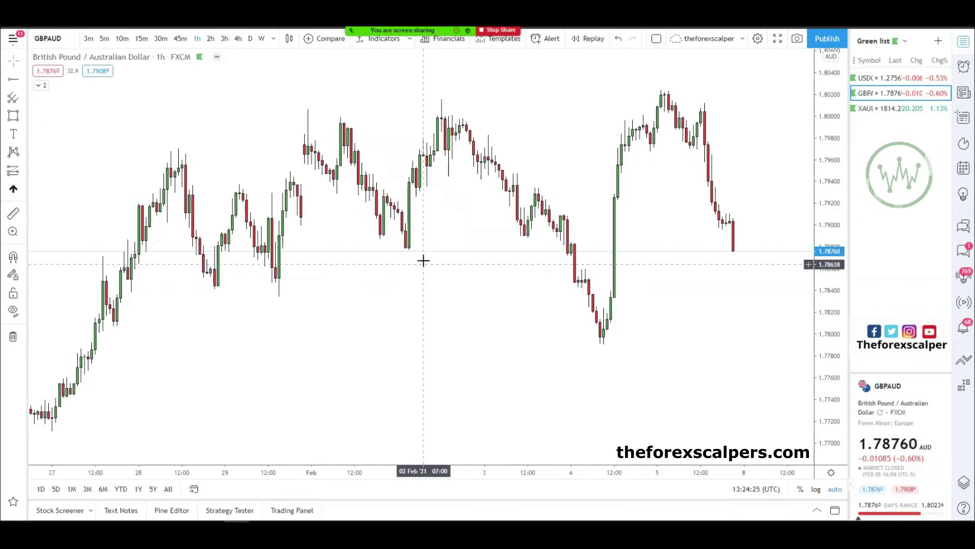
- Draw two horizontal rays at the upper swing highs, one at 1.80157 from 2 Feb and one at 1.80064 from the earlier wick high
left_click(13, 79)
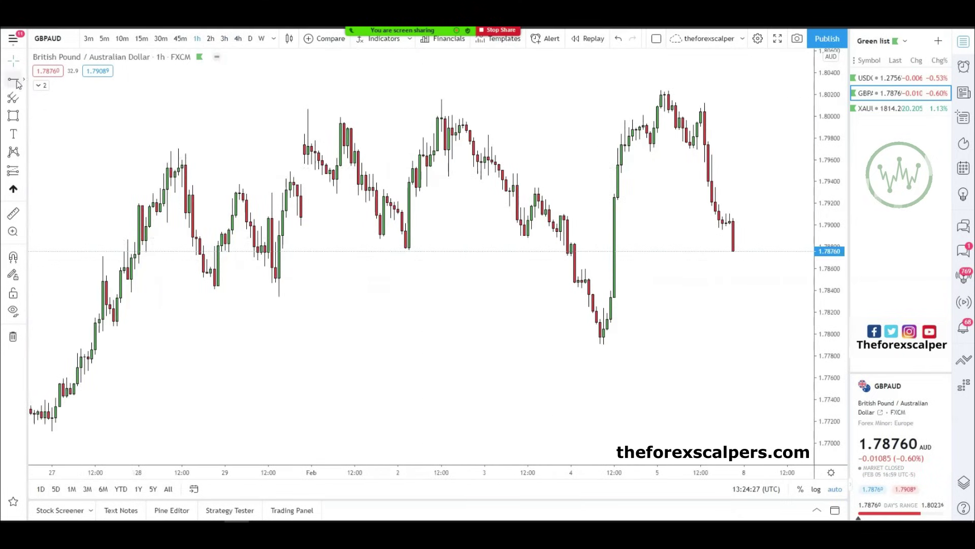
left_click(414, 98)
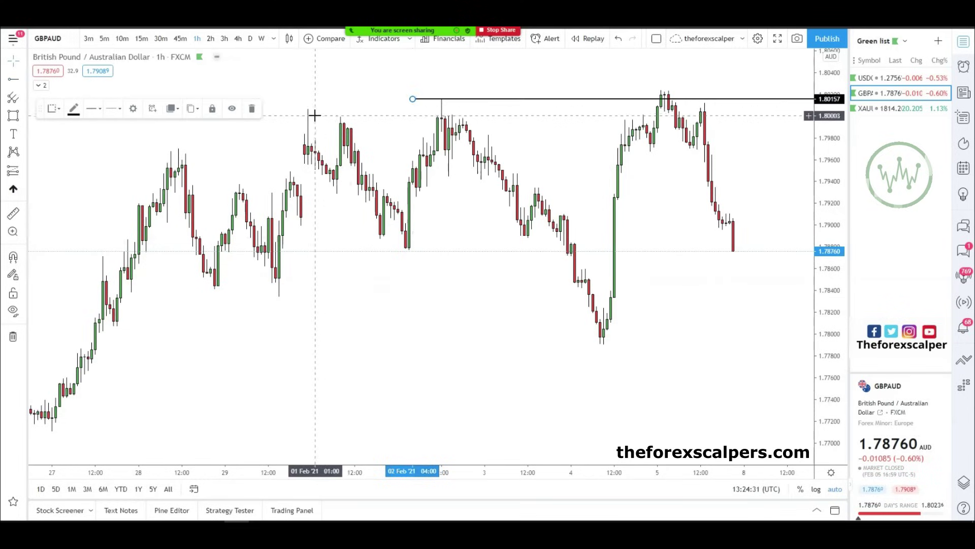
left_click(13, 79)
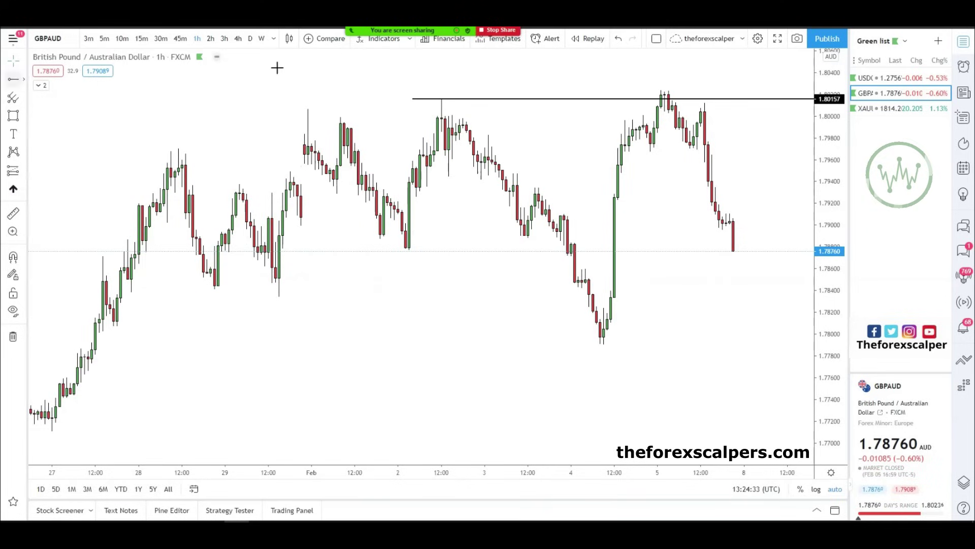
left_click(302, 108)
right_click(411, 81)
key("Escape")
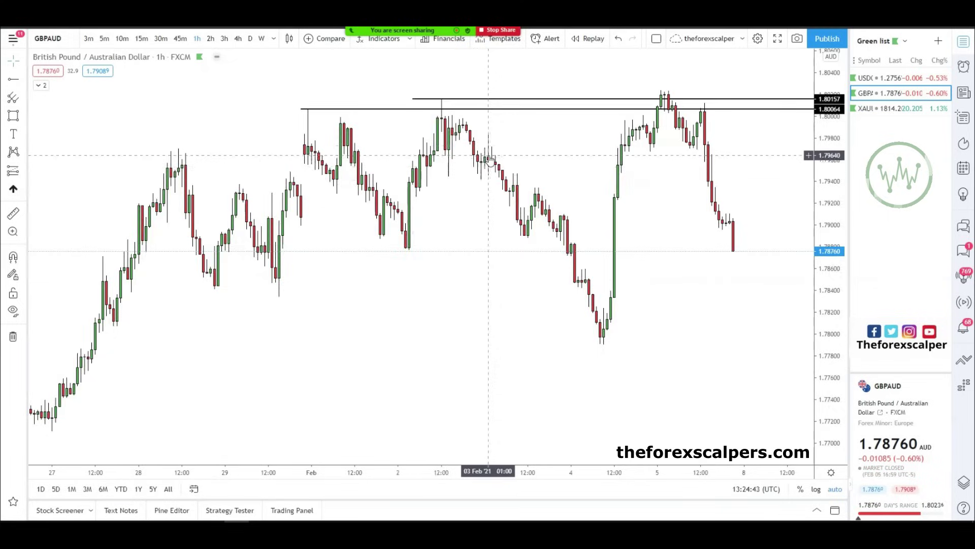
- Draw a rectangle around both upper rays from 2 Feb to 8 Feb, spanning about 1.79966 to 1.80187
scroll(457, 178, "up", 3)
left_click_drag(504, 197, 431, 208)
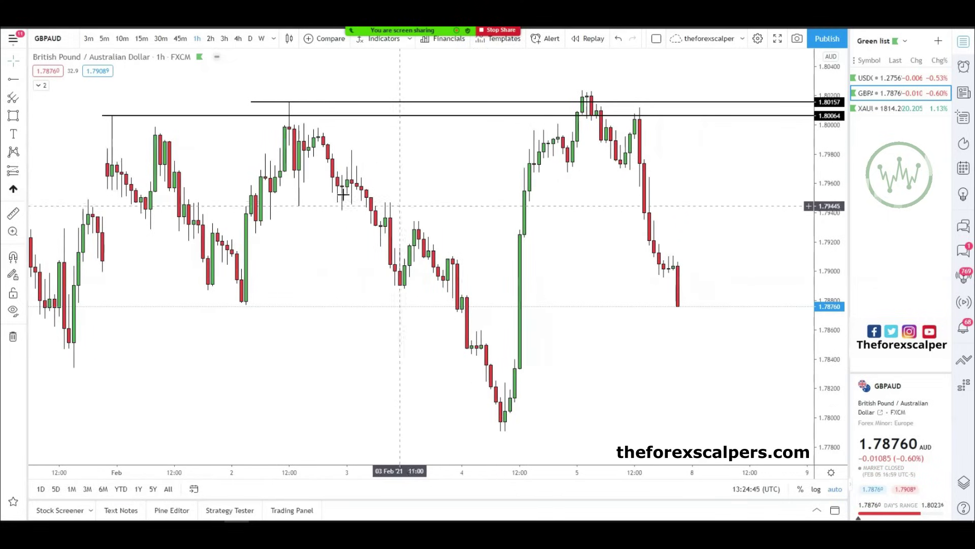
left_click(109, 116)
left_click_drag(284, 97, 787, 129)
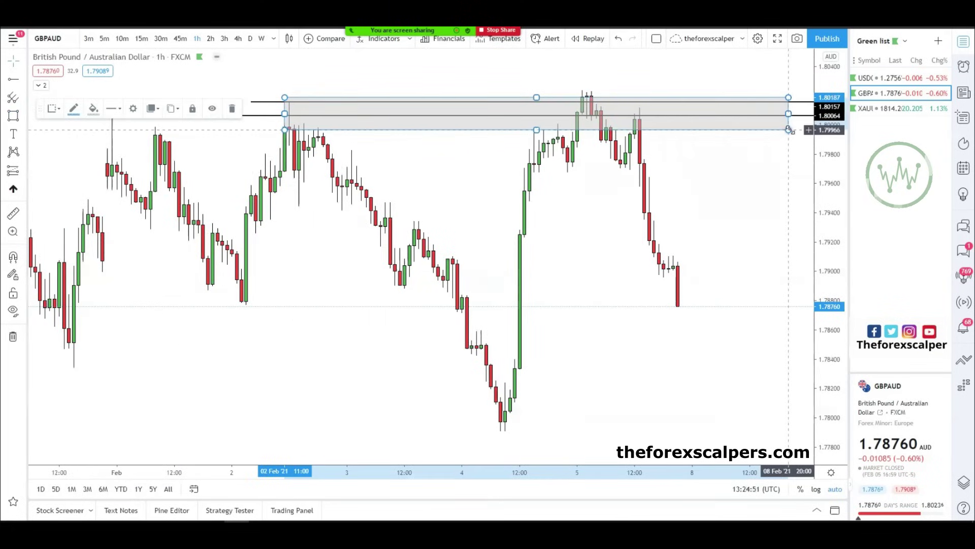
right_click(680, 210)
left_click(529, 216)
- Draw a second rectangle as a lower zone from the 27 Jan pullback to 8 Feb, spanning about 1.7803 to 1.7826
scroll(612, 208, "up", 3)
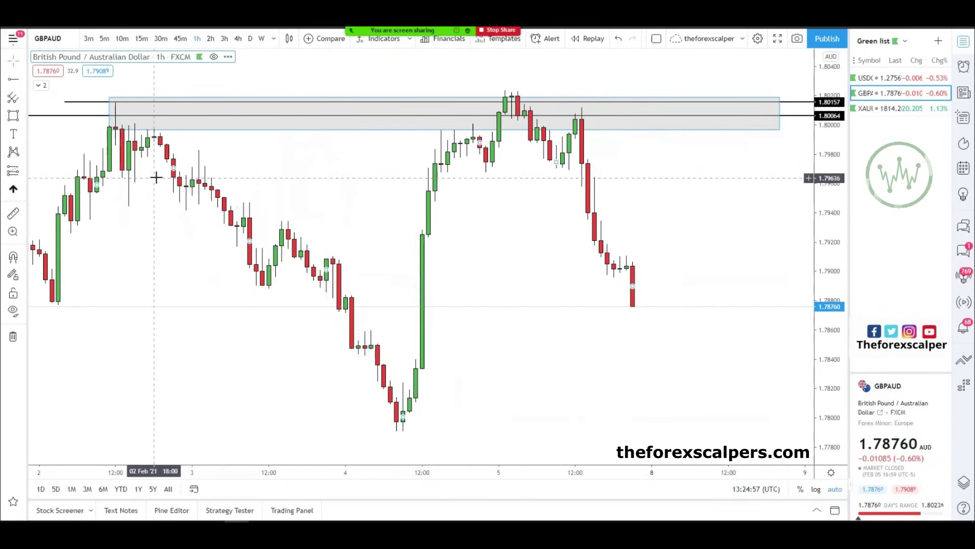
scroll(337, 365, "down", 5)
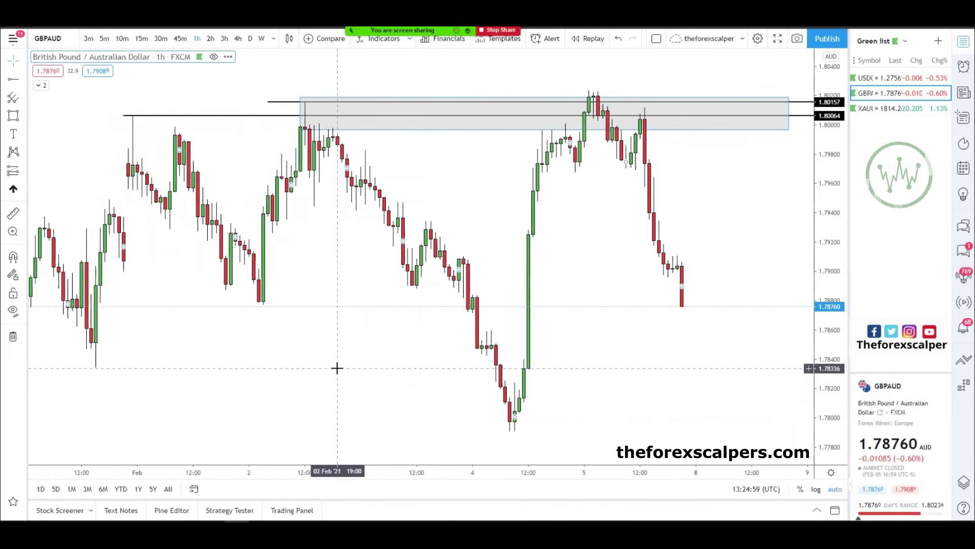
left_click(13, 115)
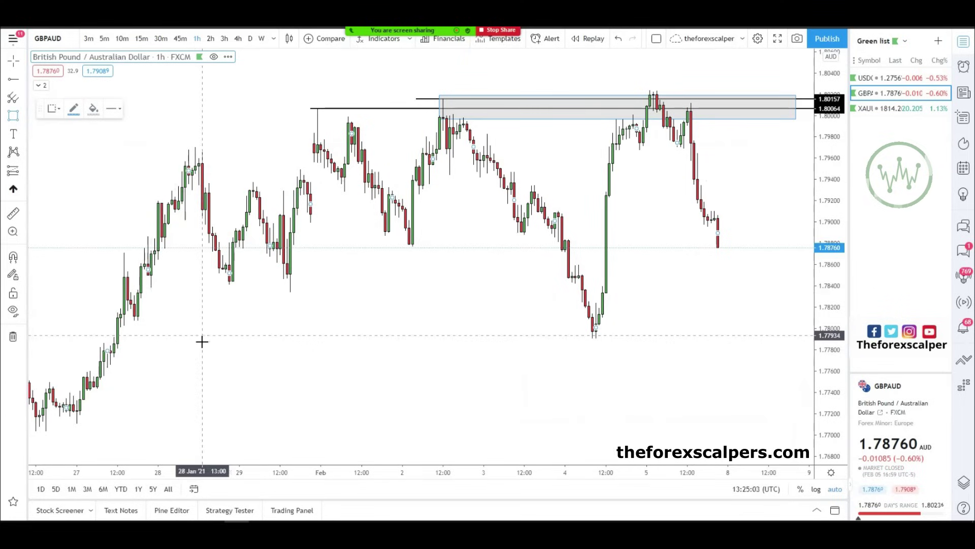
mouse_move(127, 300)
left_mouse_down()
mouse_move(256, 321)
mouse_move(796, 325)
left_mouse_up()
left_click(725, 207)
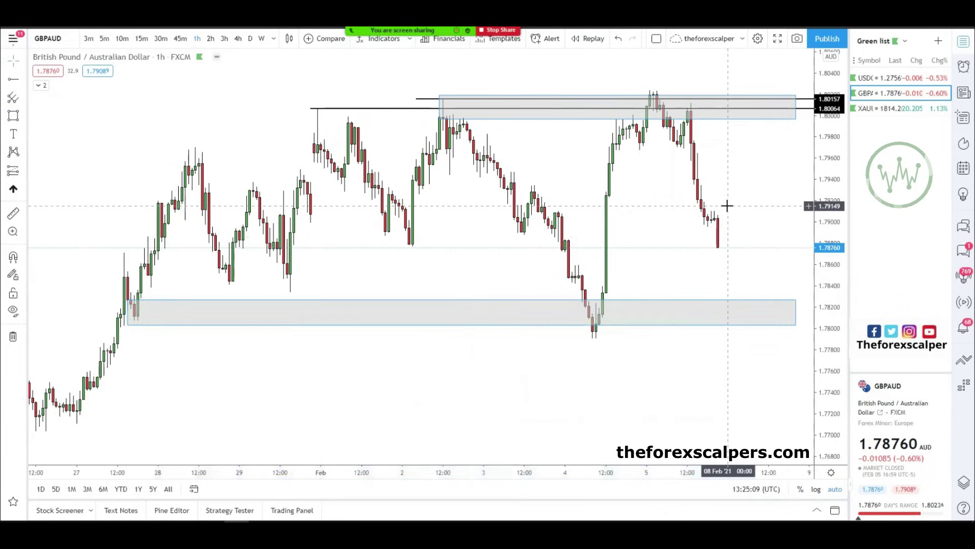
- Extend the lower rectangle slightly further back on 27 Jan and lower its upper edge to about 1.7825
scroll(720, 224, "up", 1)
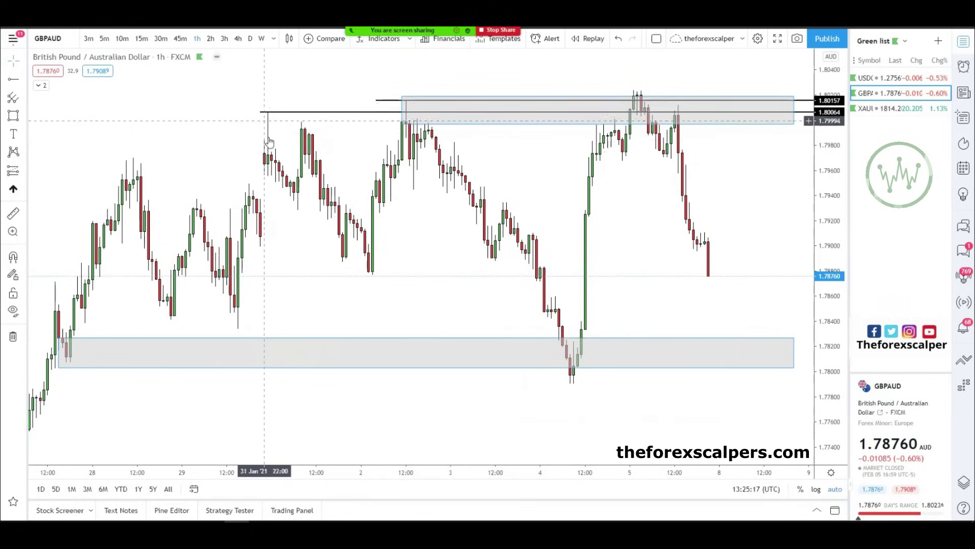
scroll(353, 161, "up", 1)
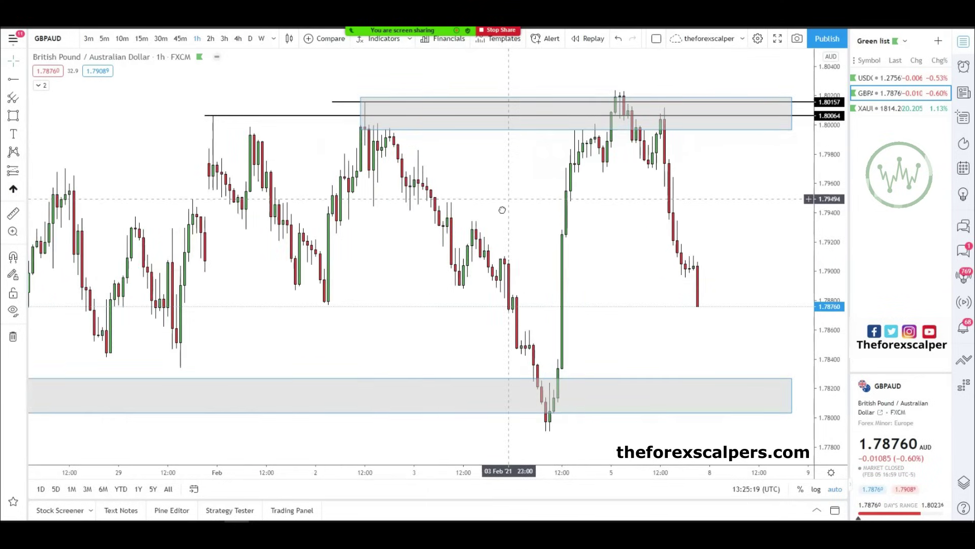
left_click_drag(501, 208, 467, 229)
scroll(467, 229, "down", 1)
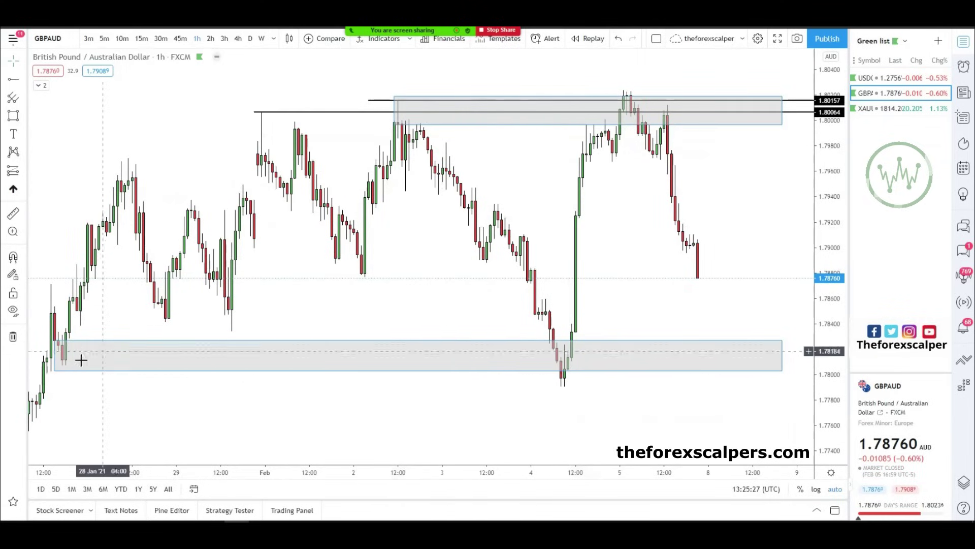
left_click_drag(55, 340, 39, 344)
left_click(291, 297)
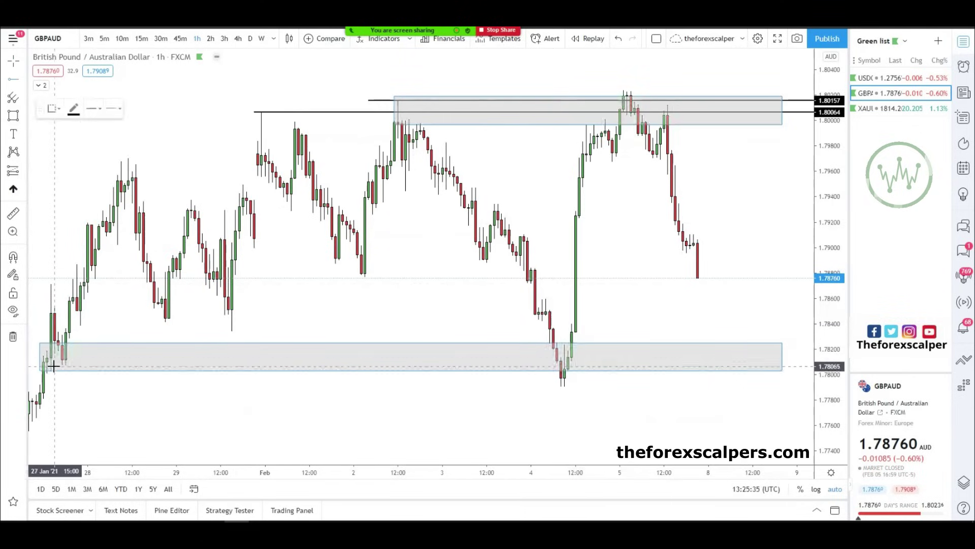
- Draw a horizontal ray through the lower rectangle from the 27 Jan candles and adjust it to 1.78112
key("alt+h")
right_click(298, 307)
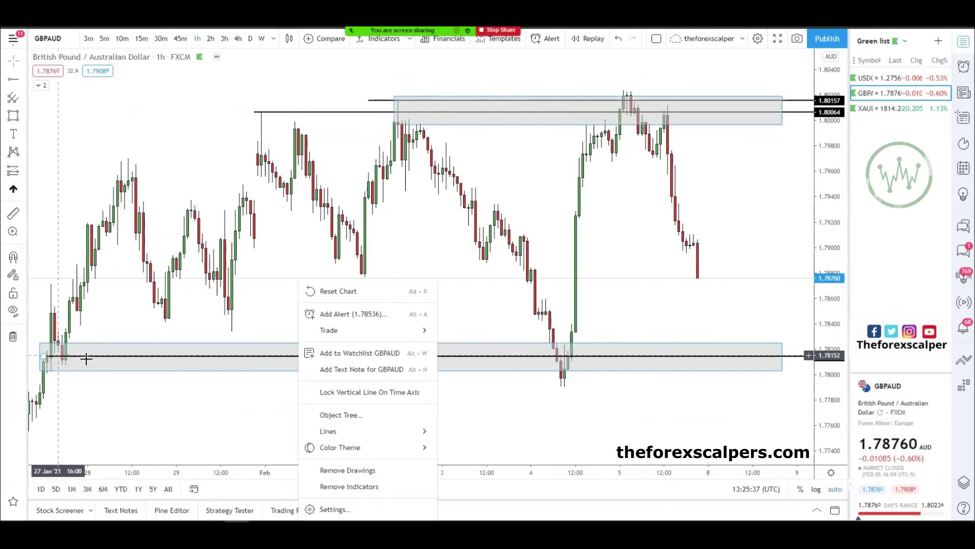
left_click(51, 356)
left_click_drag(51, 356, 52, 359)
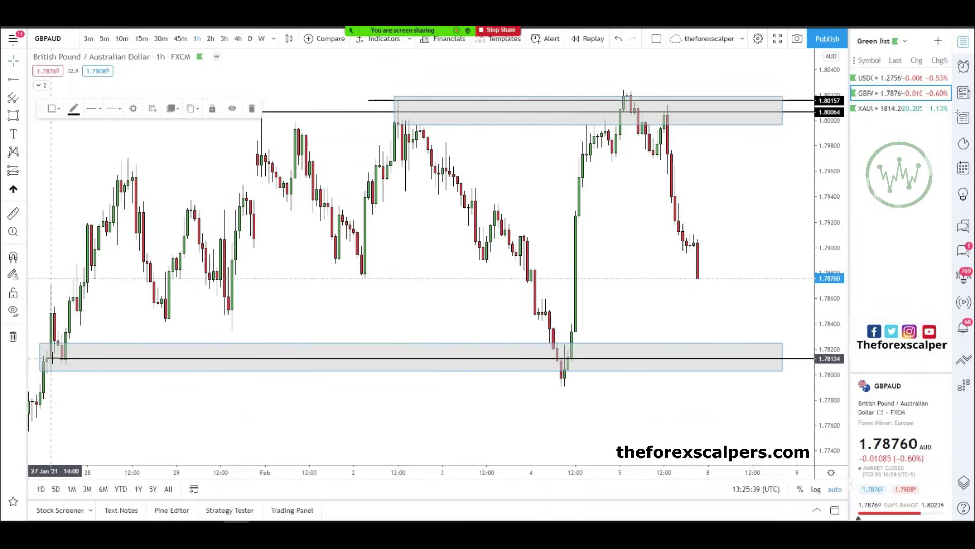
left_click(248, 313)
scroll(400, 325, "down", 2)
left_click(401, 330)
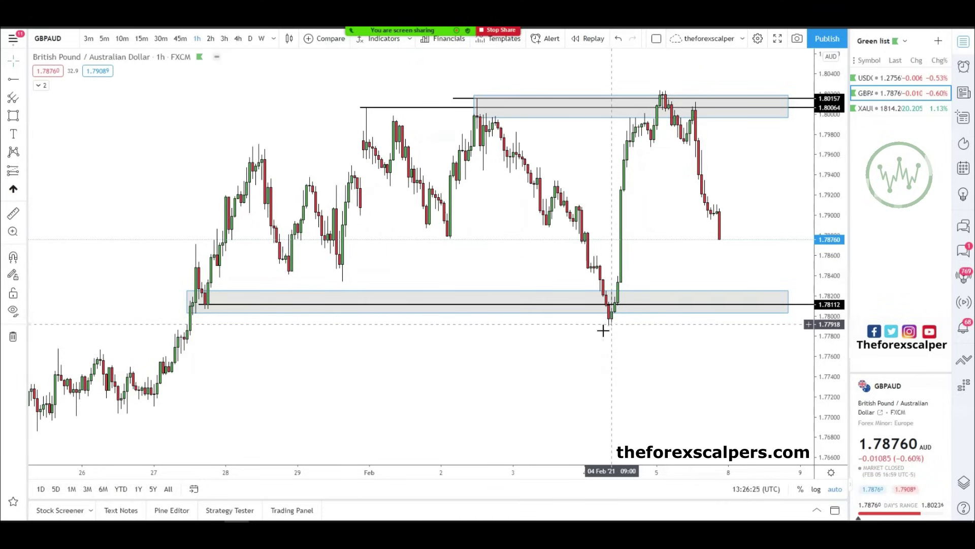
- Add a callout reading "fake move" that points to the 5 Feb spike at the upper zone
left_click(589, 305)
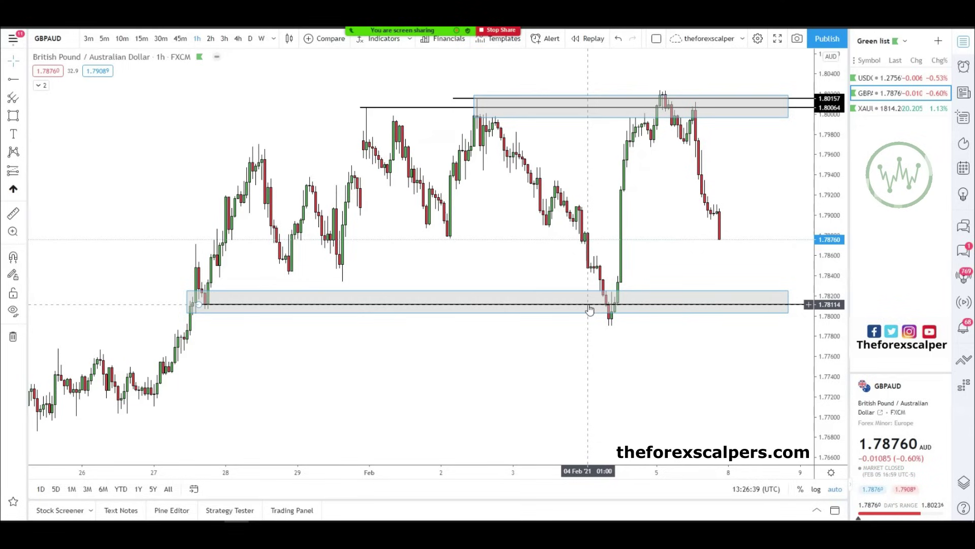
scroll(663, 114, "up", 3)
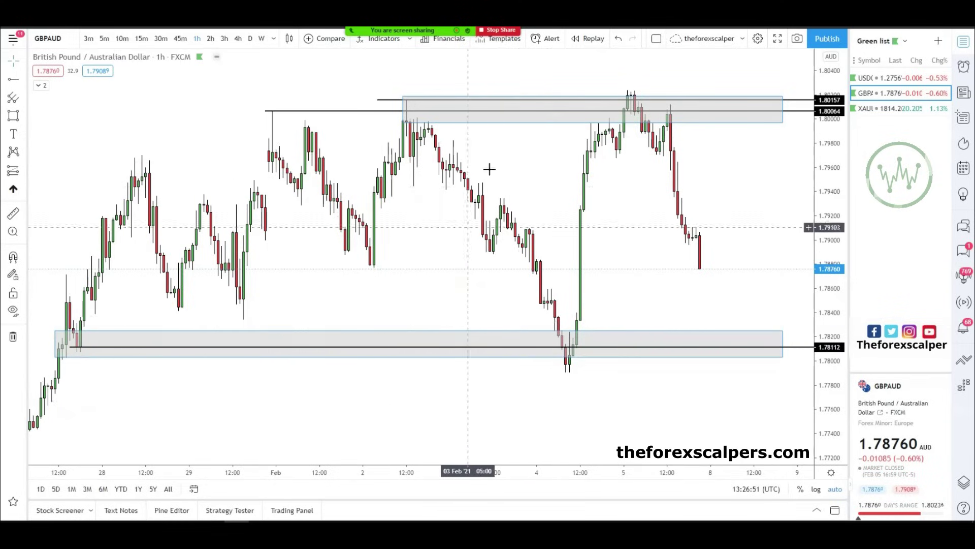
scroll(228, 136, "up", 2)
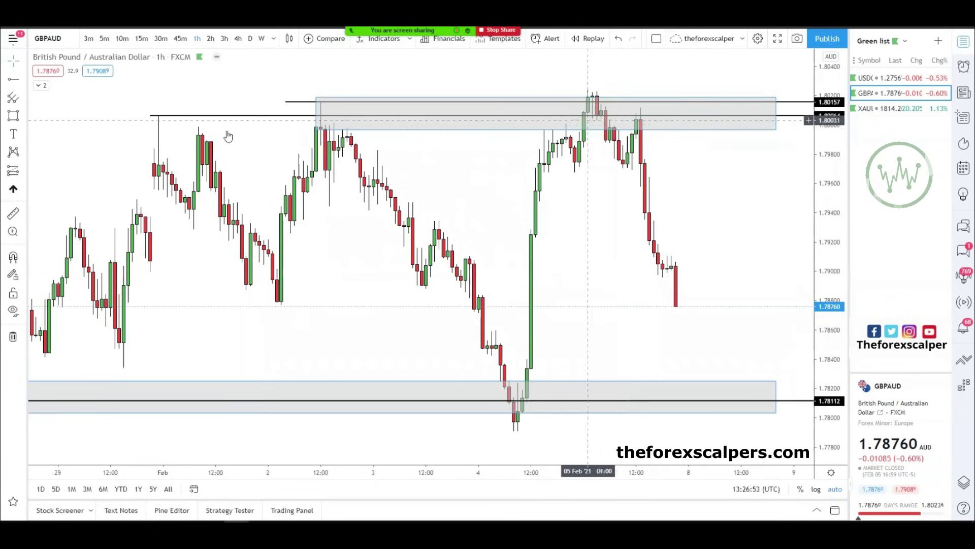
left_click(24, 134)
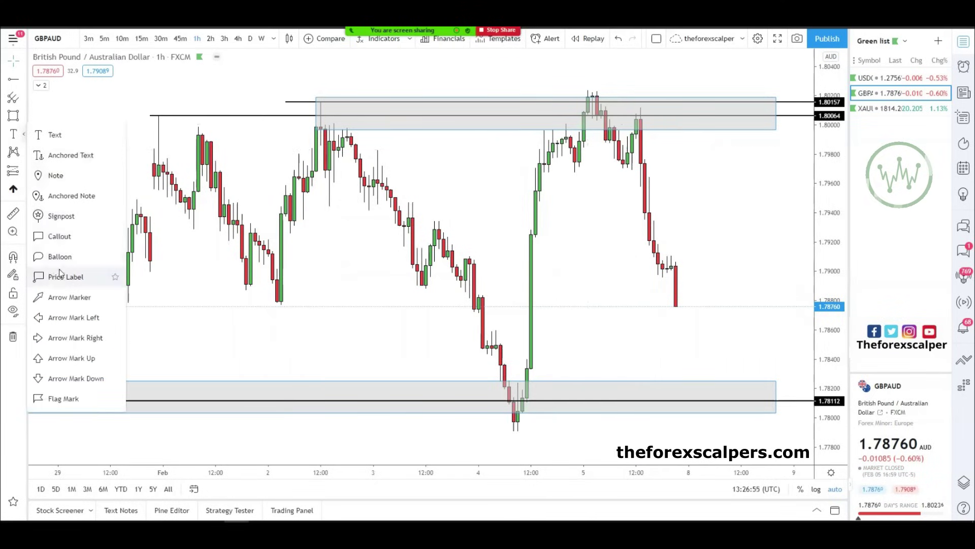
left_click(60, 236)
left_click(606, 108)
left_click(653, 69)
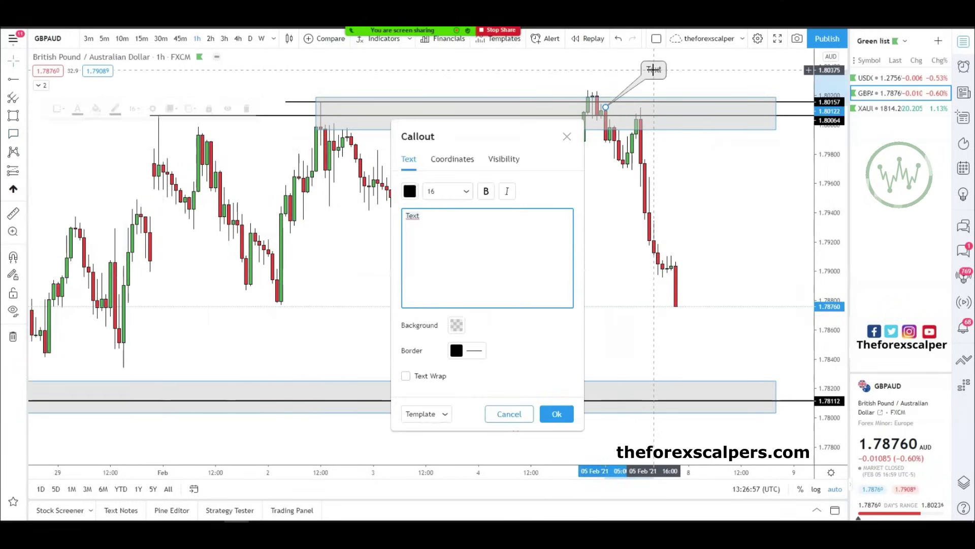
type("fake move")
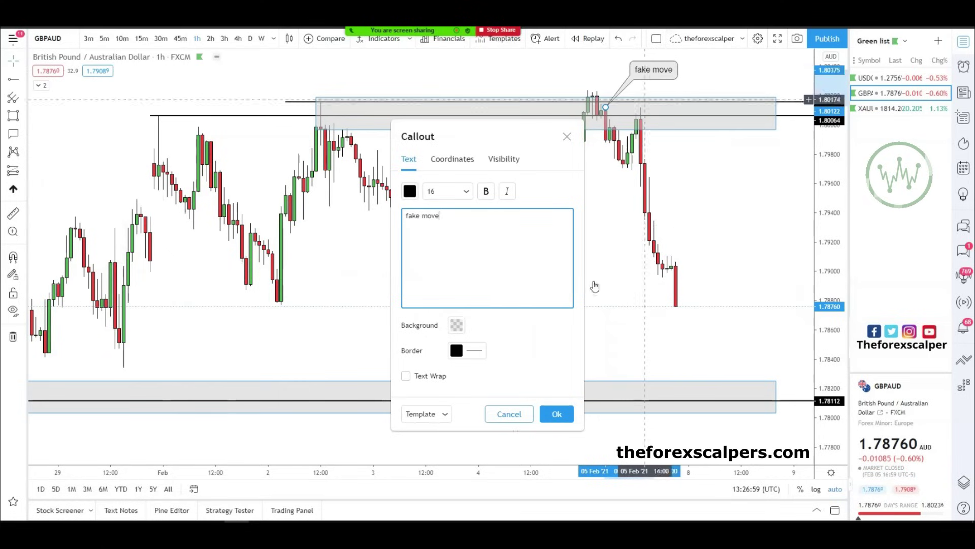
left_click(556, 413)
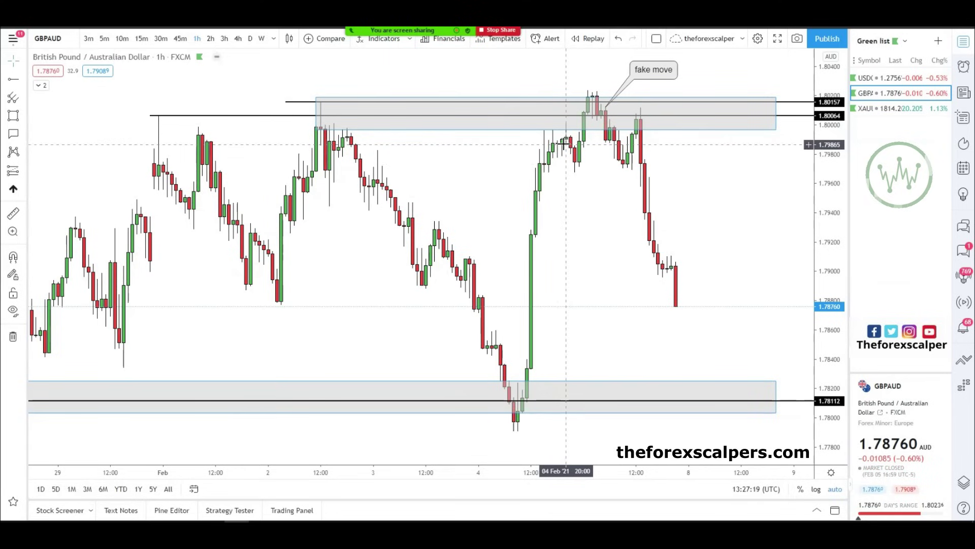
left_click(576, 116)
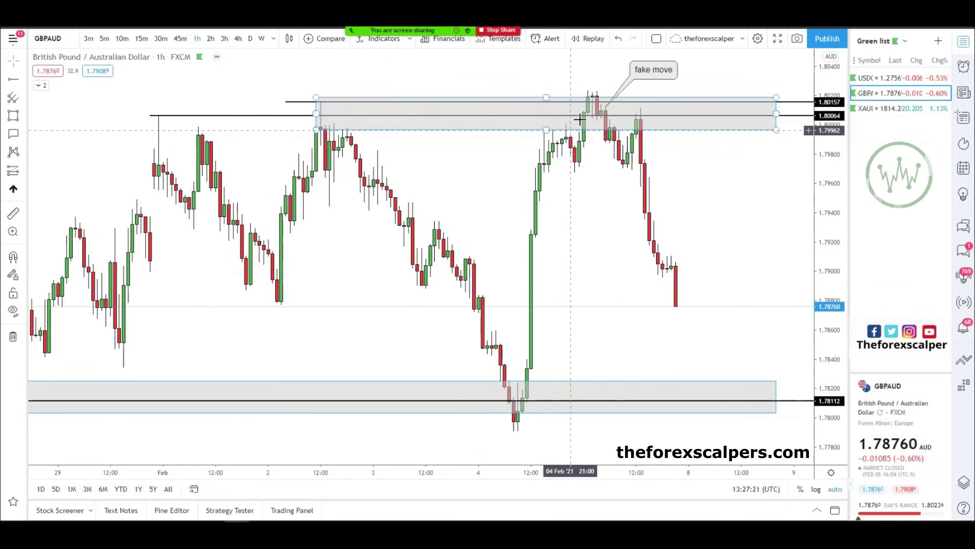
left_click(475, 161)
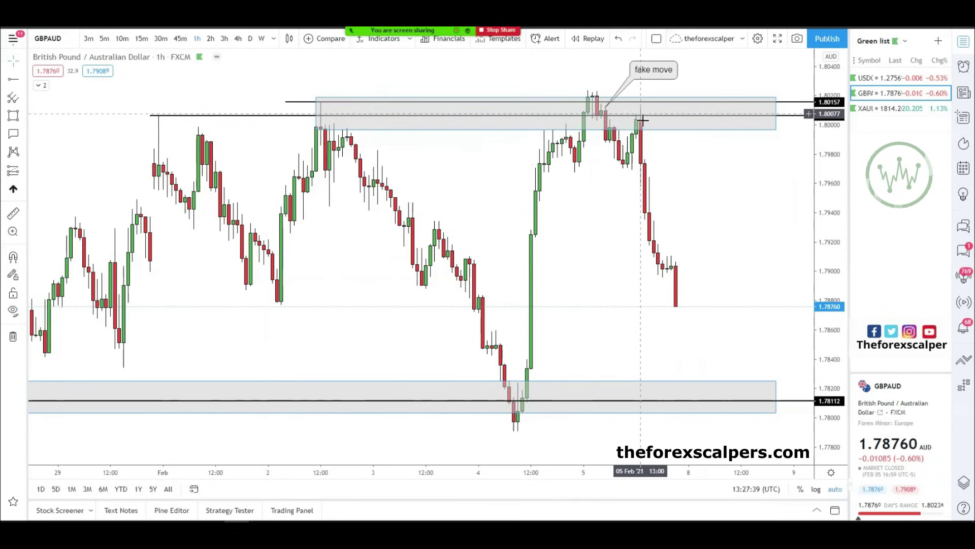
scroll(671, 309, "down", 1)
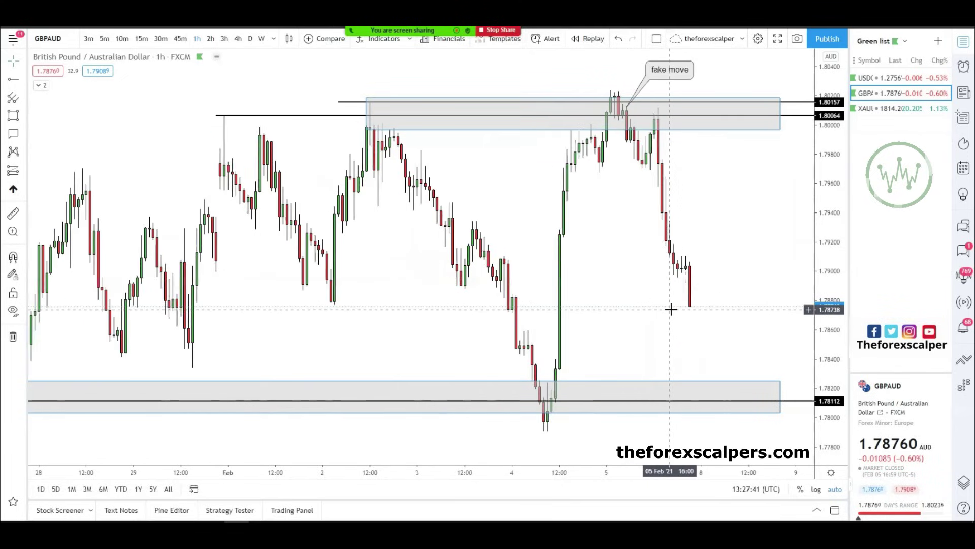
scroll(671, 309, "down", 2)
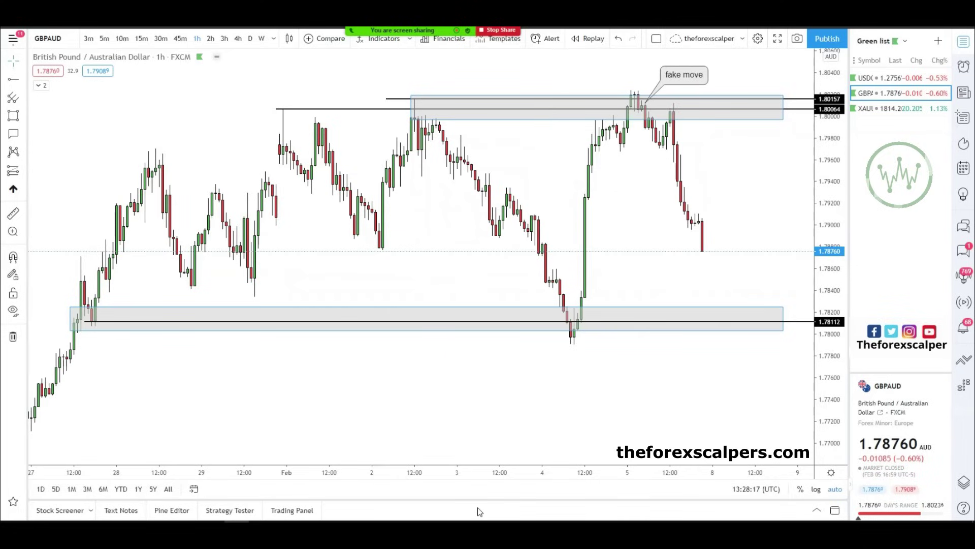
- Place a long position at the 4 Feb rebound from the lower zone with entry 1.78339, stop 1.77980 and target 1.79989
left_click(25, 172)
left_click(76, 171)
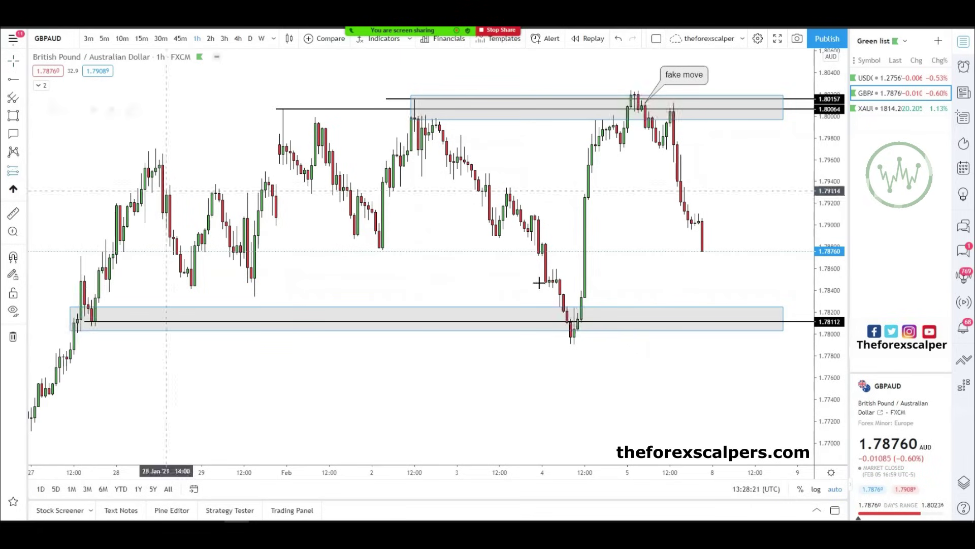
left_click(591, 300)
right_click(599, 350)
left_click(597, 374)
left_click_drag(593, 371, 591, 340)
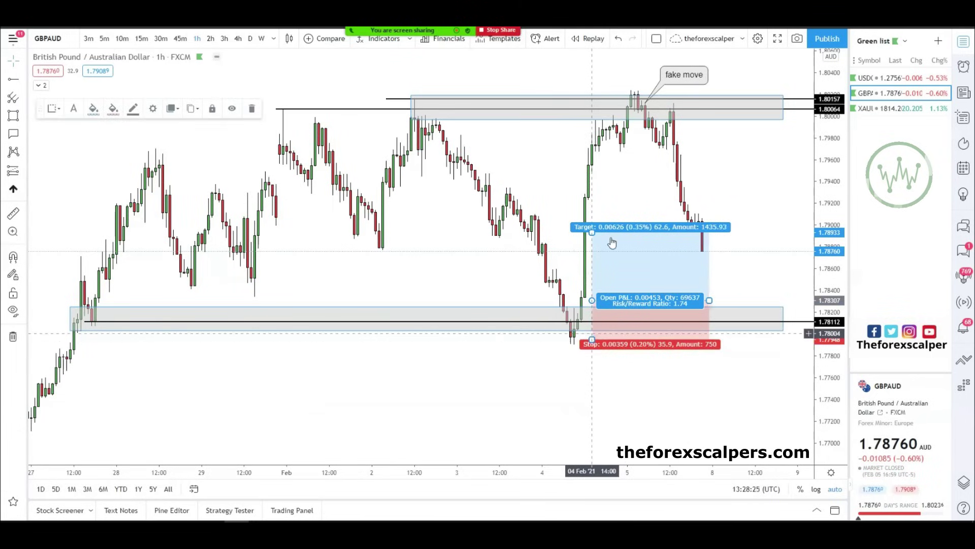
mouse_move(589, 231)
left_mouse_down()
mouse_move(577, 226)
mouse_move(585, 226)
mouse_move(589, 119)
left_mouse_up()
left_click(781, 196)
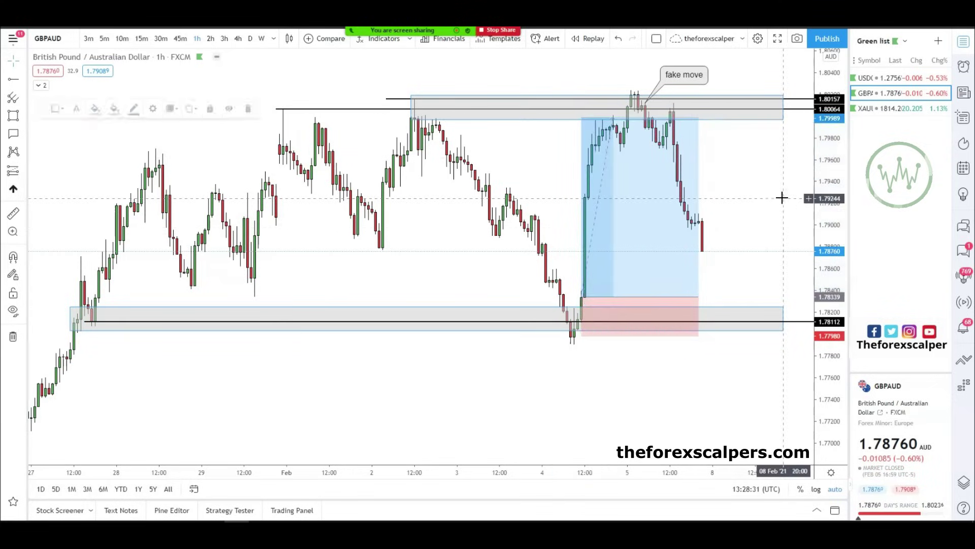
scroll(724, 226, "up", 2)
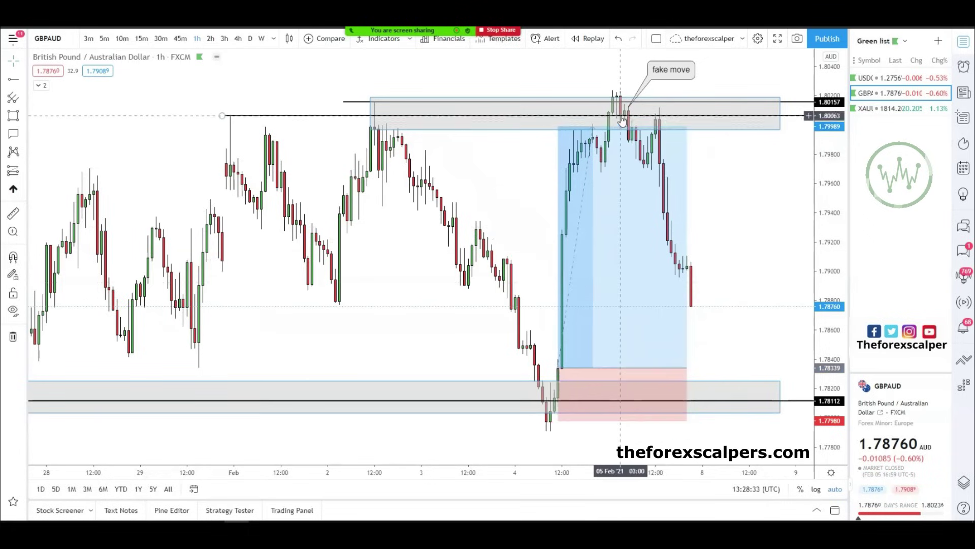
- Move the long position back to span late 2 Feb to 4 Feb, with entry 1.78224, stop 1.77865 and target 1.79874
scroll(607, 307, "down", 2)
left_click_drag(666, 249, 507, 250)
left_click(688, 235)
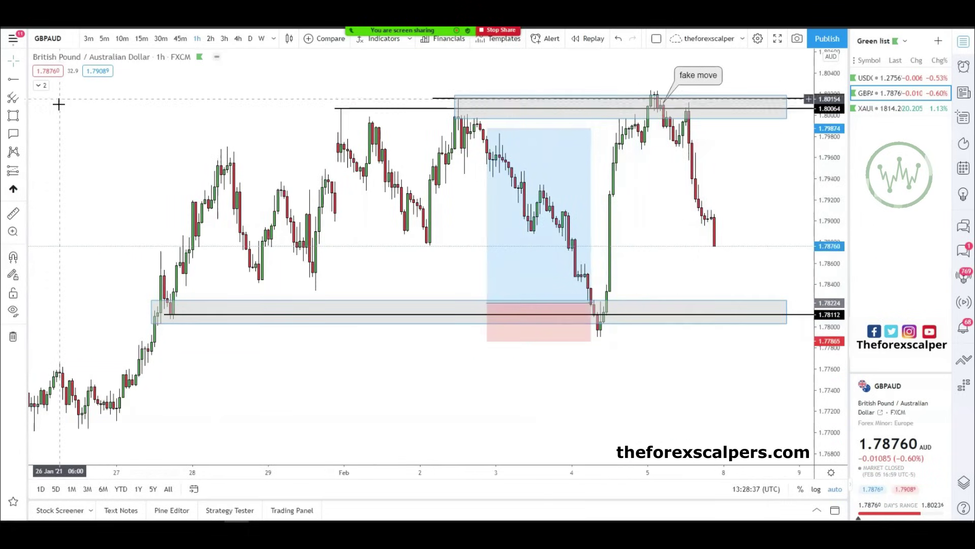
- Place a short position on the 5 Feb retest of the upper zone with entry 1.79929, stop 1.80274 and target 1.78234
left_click(24, 170)
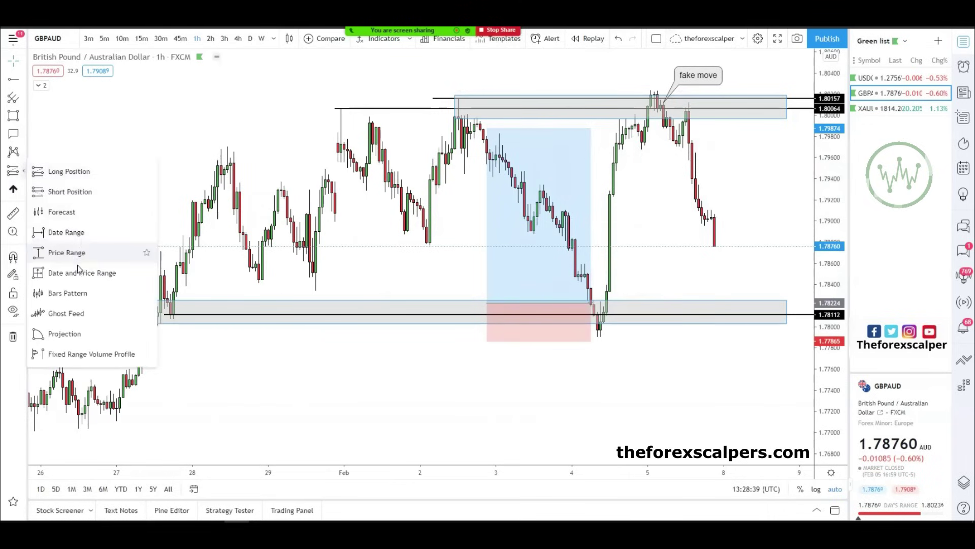
left_click(69, 191)
left_click(676, 122)
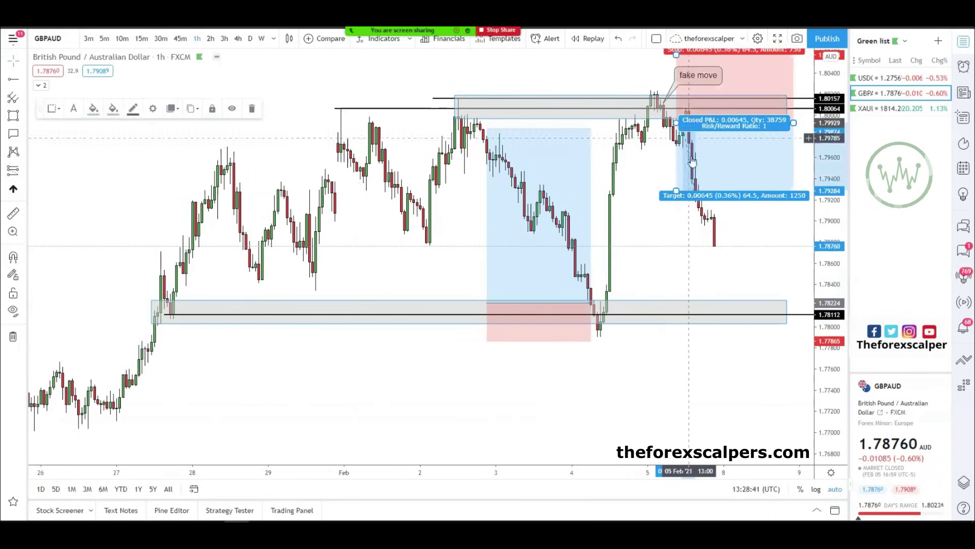
right_click(672, 112)
key("Escape")
left_click_drag(676, 55, 669, 87)
left_click_drag(676, 191, 674, 302)
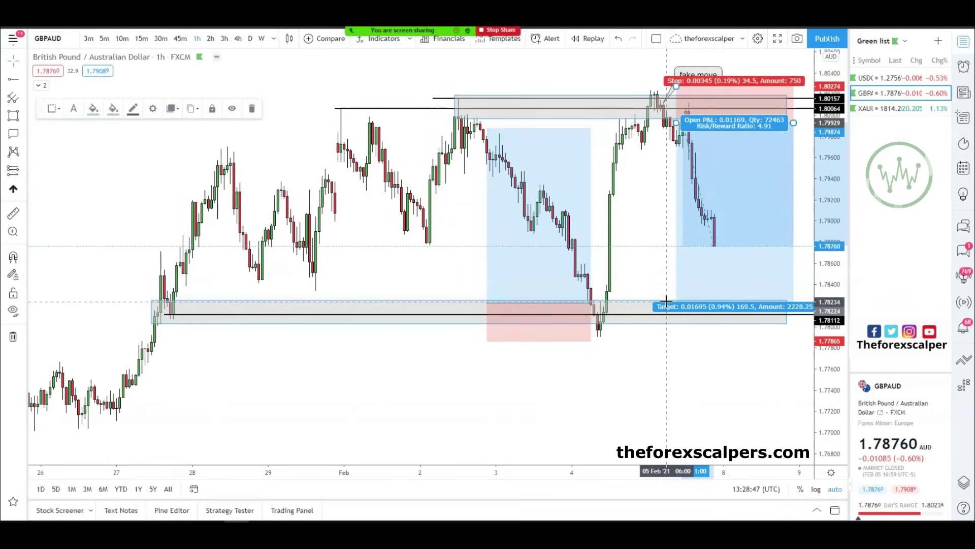
scroll(673, 390, "up", 3)
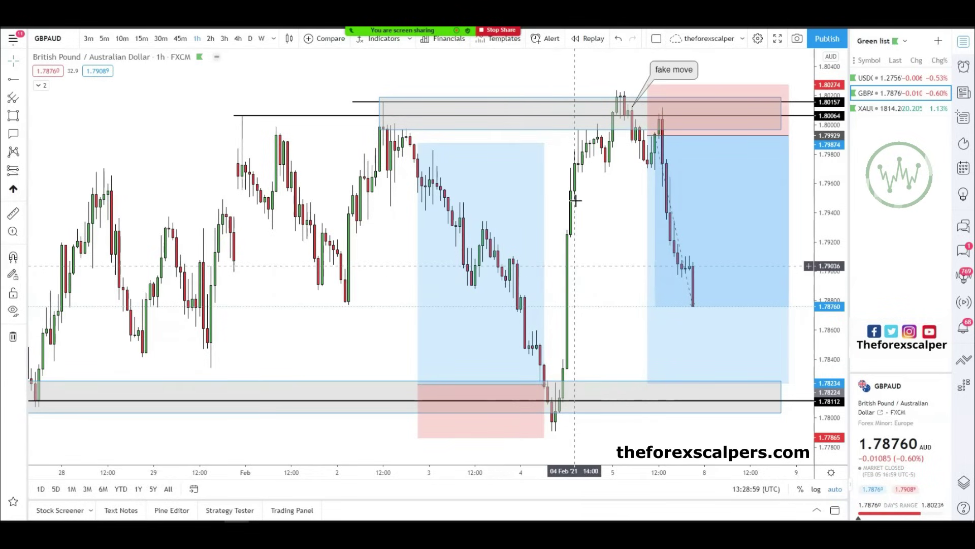
left_click_drag(587, 116, 586, 115)
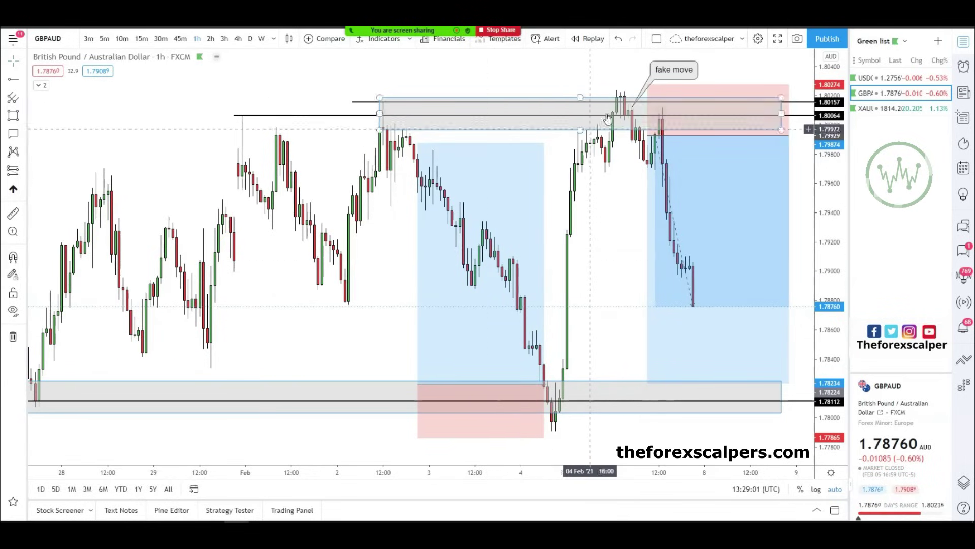
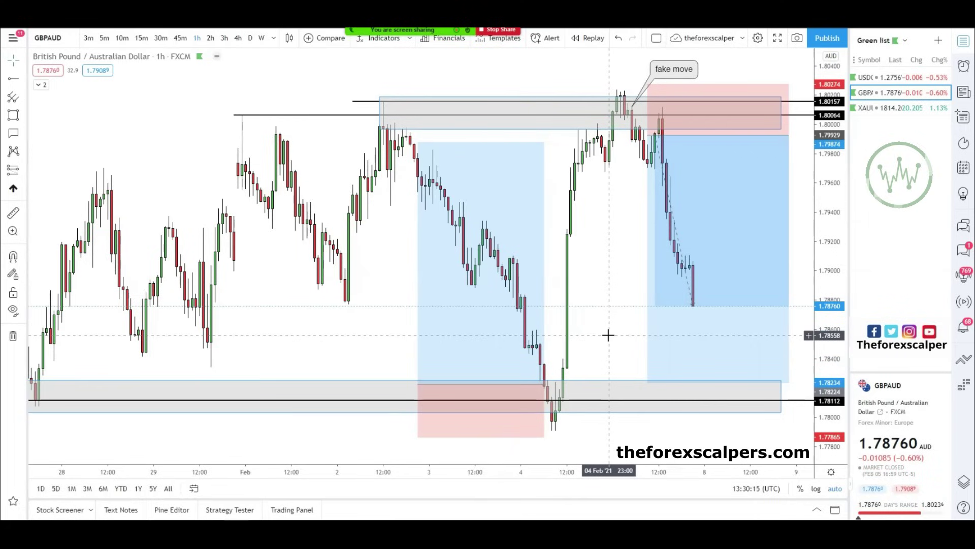
- Switch to the USDCAD chart and bring the price swings since 26 Jan into view
key("Up")
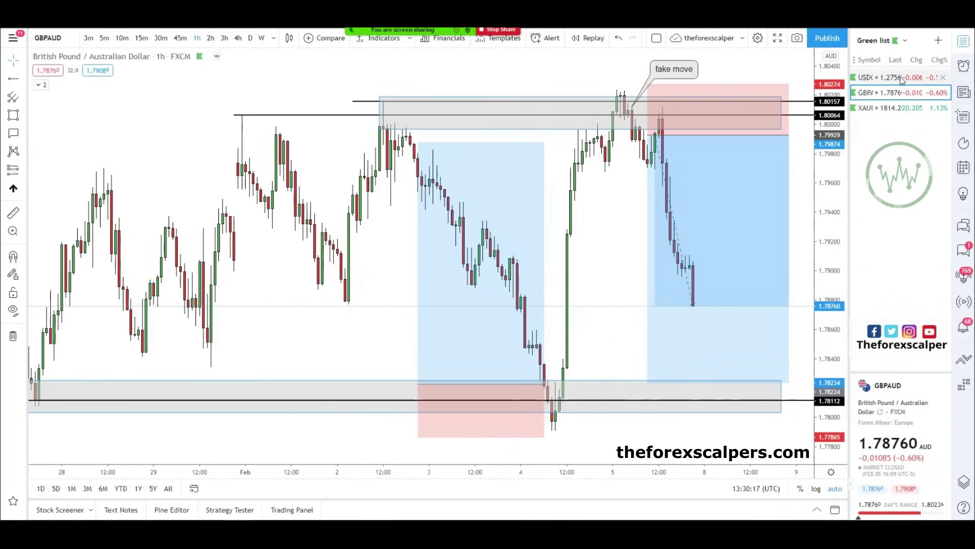
scroll(655, 238, "down", 1)
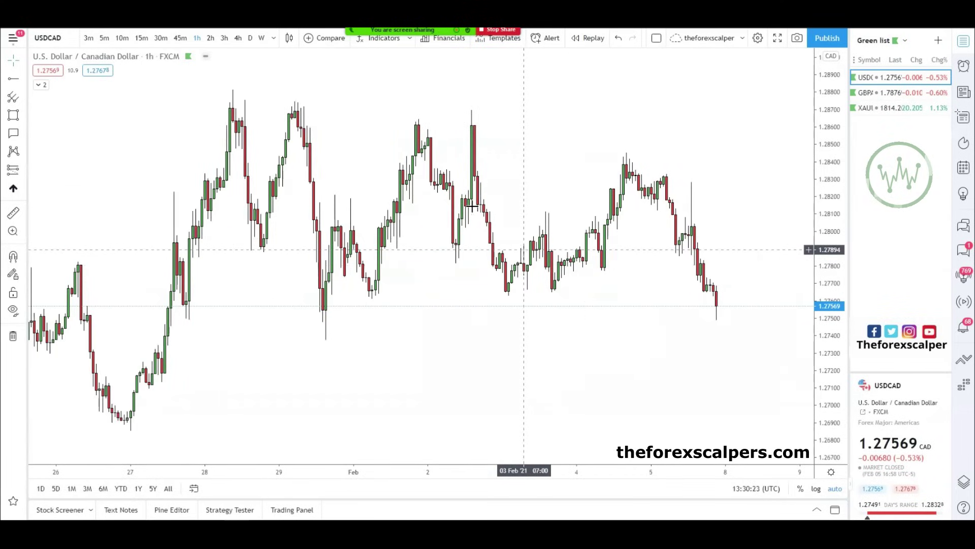
scroll(466, 227, "down", 2)
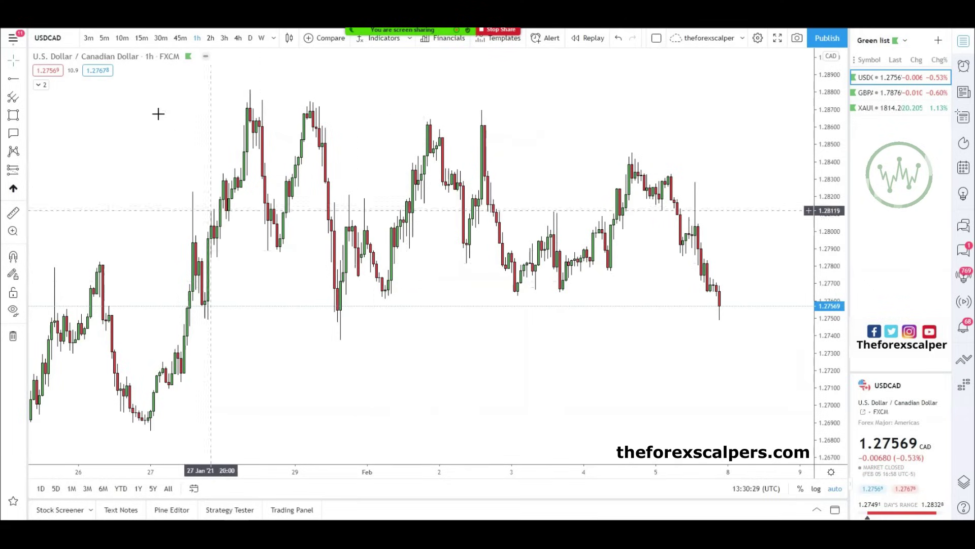
- Inspect the recent USDCAD swings on the 4-hour timeframe and return to the 1-hour timeframe
left_click(239, 39)
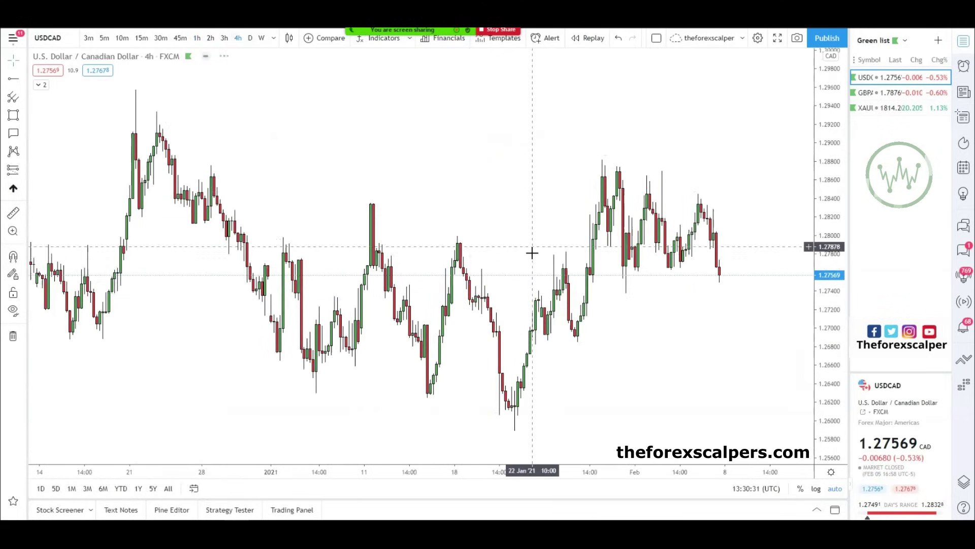
scroll(529, 285, "up", 2)
scroll(501, 381, "up", 3)
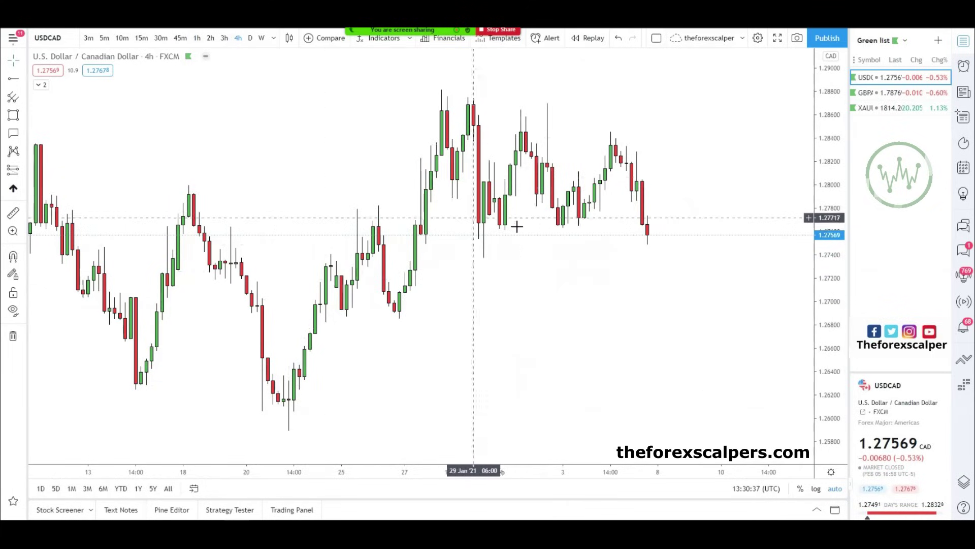
left_click(197, 38)
scroll(452, 242, "down", 3)
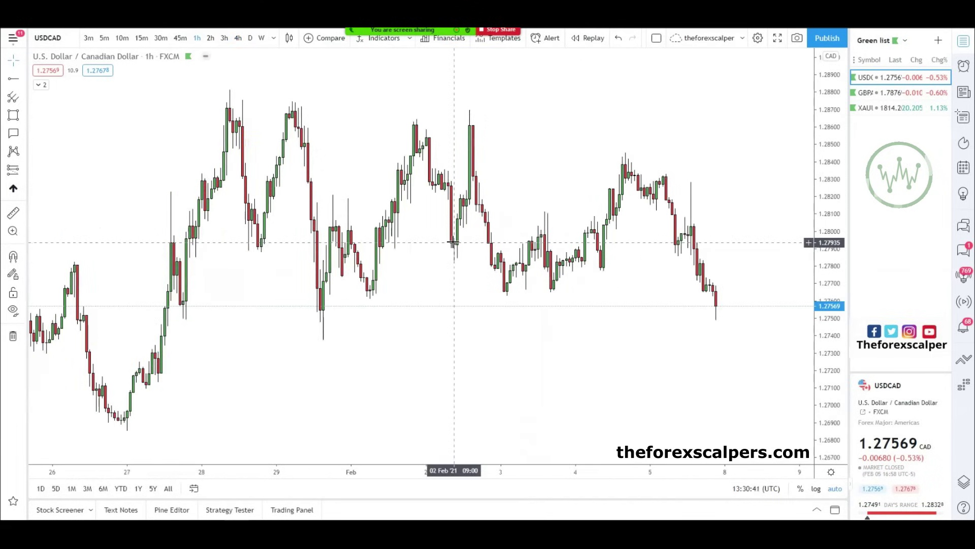
- Draw a rectangle over the upper resistance from 29 Jan to 9 Feb, between about 1.2863 and 1.2849
left_click(387, 91)
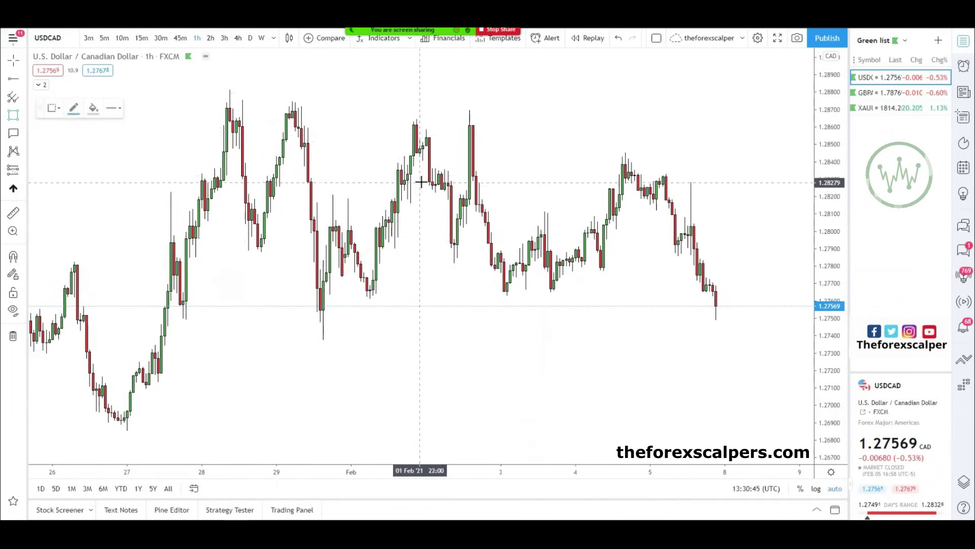
left_click_drag(301, 122, 801, 146)
right_click(702, 92)
left_click(457, 105)
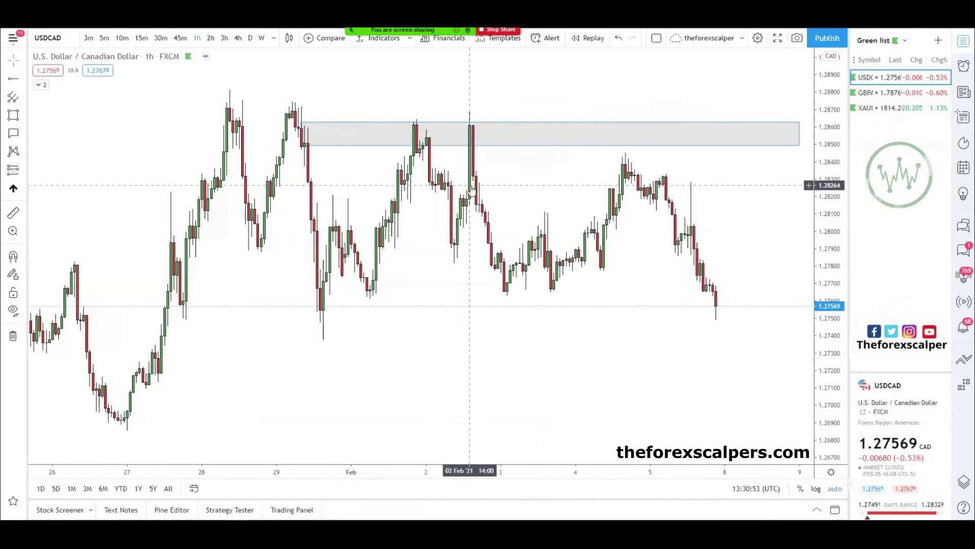
- Draw a horizontal ray at 1.28510 from the 29 Jan candles, just inside the lower edge of the upper rectangle
left_click(7, 80)
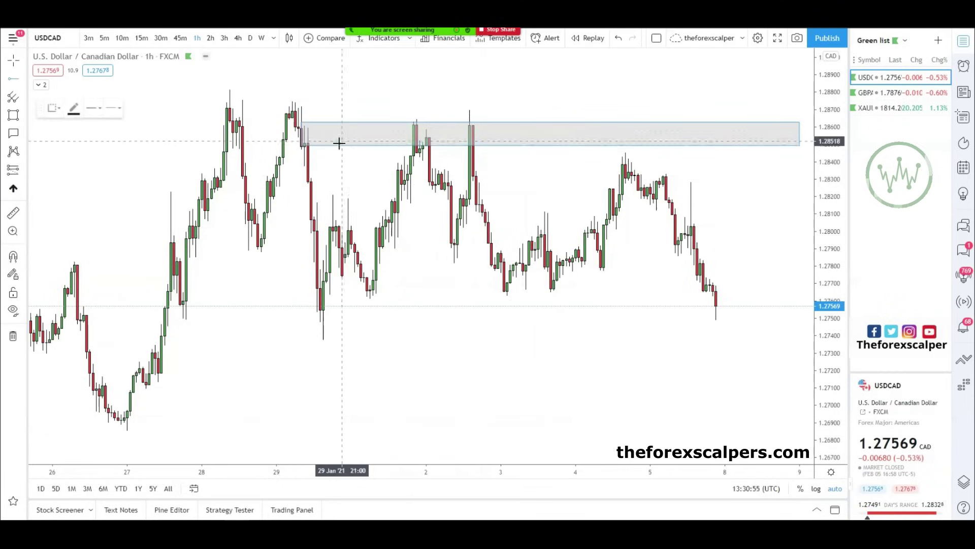
left_click(302, 143)
right_click(520, 87)
left_click(420, 76)
scroll(385, 193, "up", 1)
left_click_drag(384, 193, 420, 192)
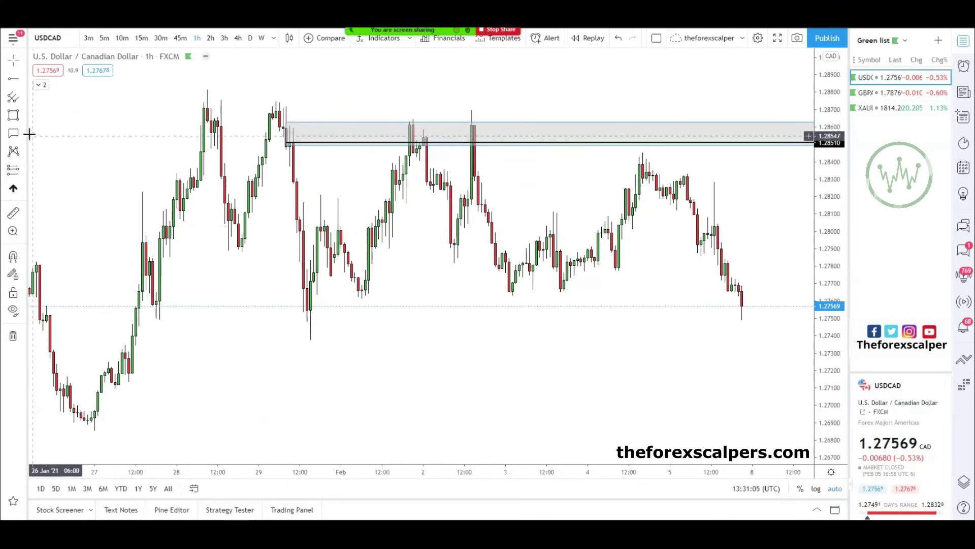
- Draw a rectangle over the lower support starting on 27 Jan, between about 1.2762 and 1.2750
left_click(14, 116)
left_click_drag(152, 298, 800, 317)
right_click(759, 241)
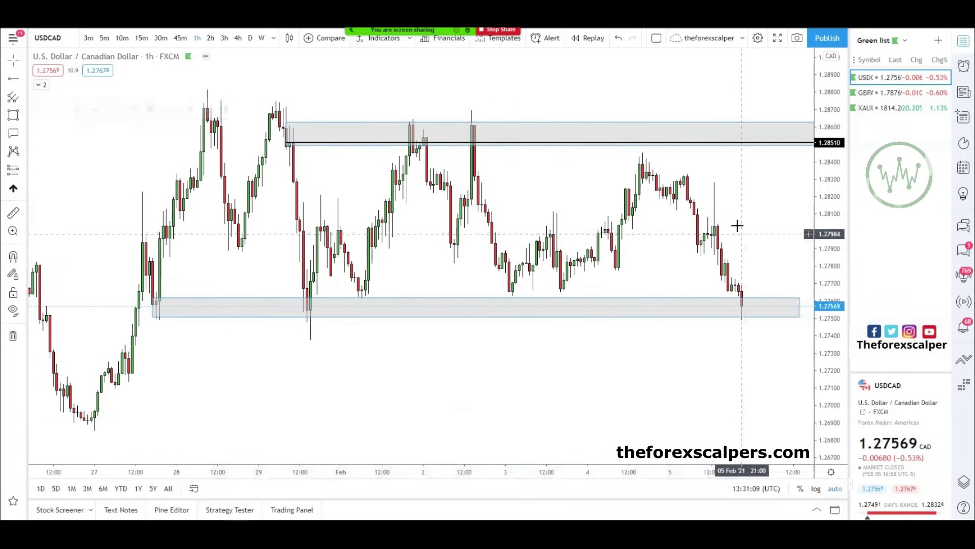
key("Escape")
- Extend the lower rectangle to 8 Feb 22:00 and set its lower edge to 1.27515
key("alt+r")
scroll(750, 219, "right", 5)
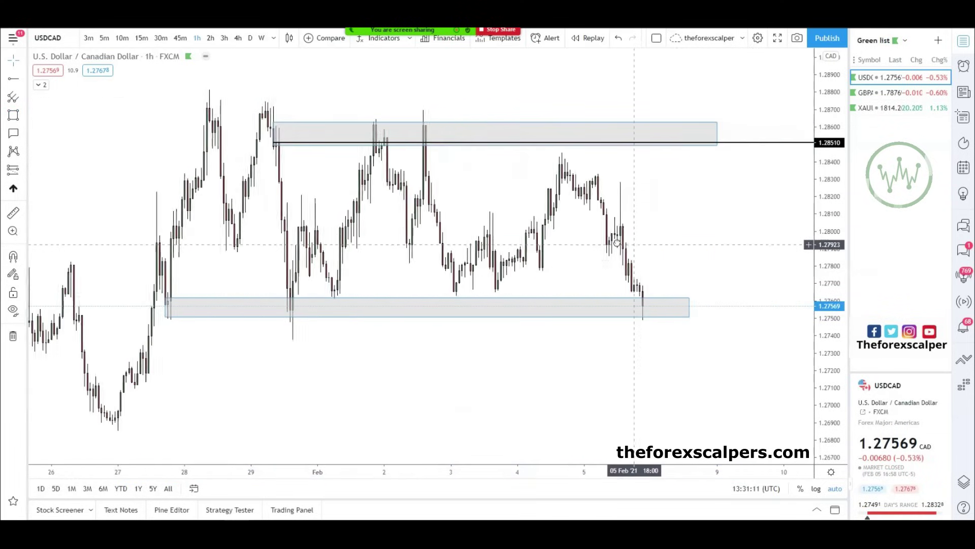
left_click_drag(673, 312, 694, 316)
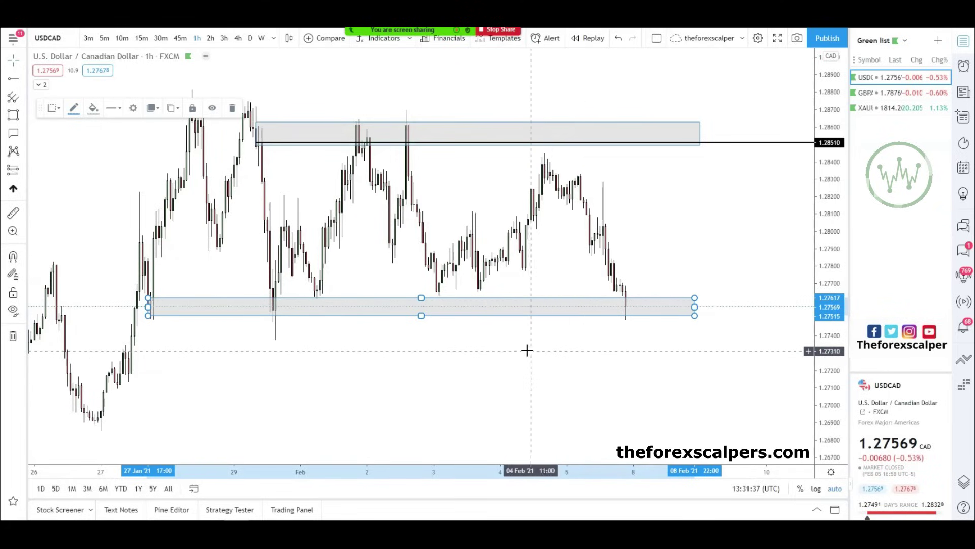
left_click(506, 354)
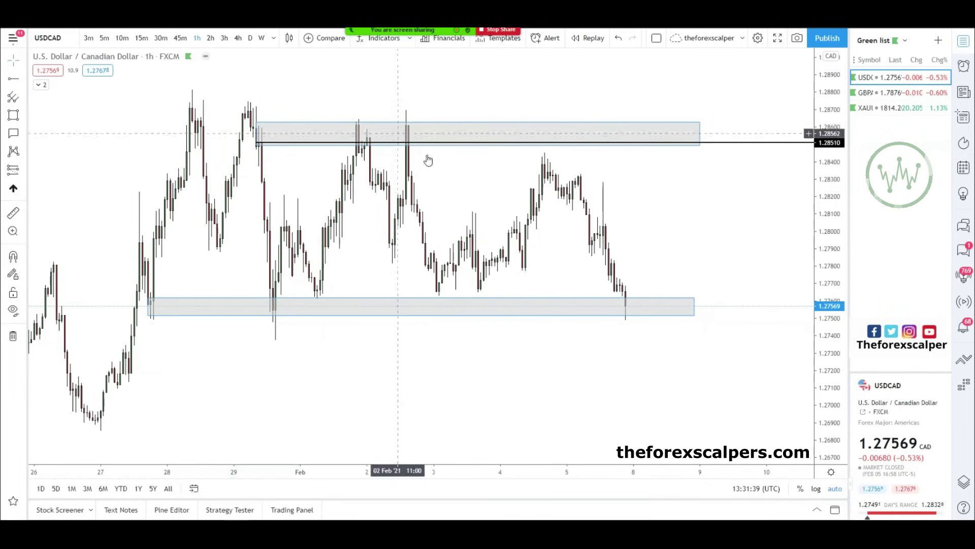
- On the 30-minute timeframe, draw a rectangle below the upper zone from 2 Feb 15:00 to 9 Feb, between 1.28452 and about 1.2829
left_click(160, 38)
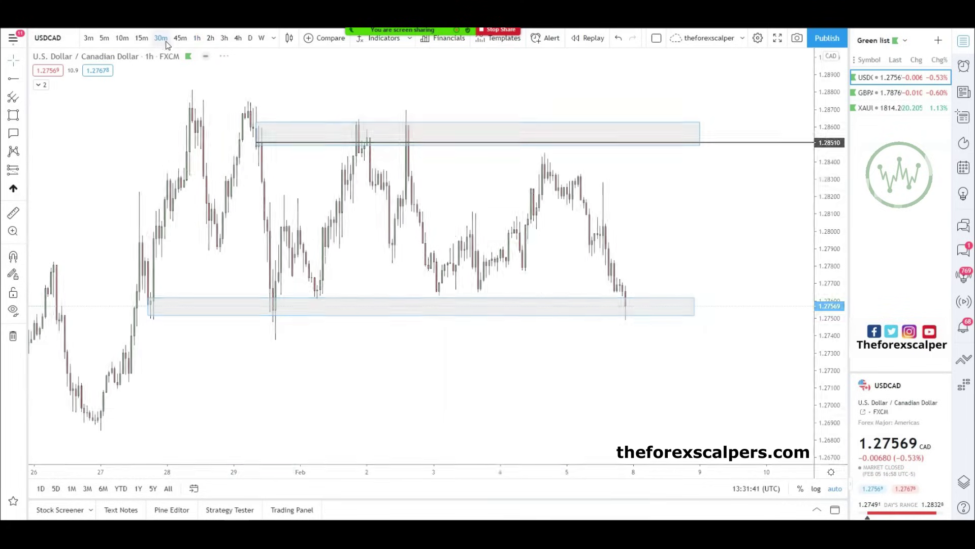
key("alt+shift+r")
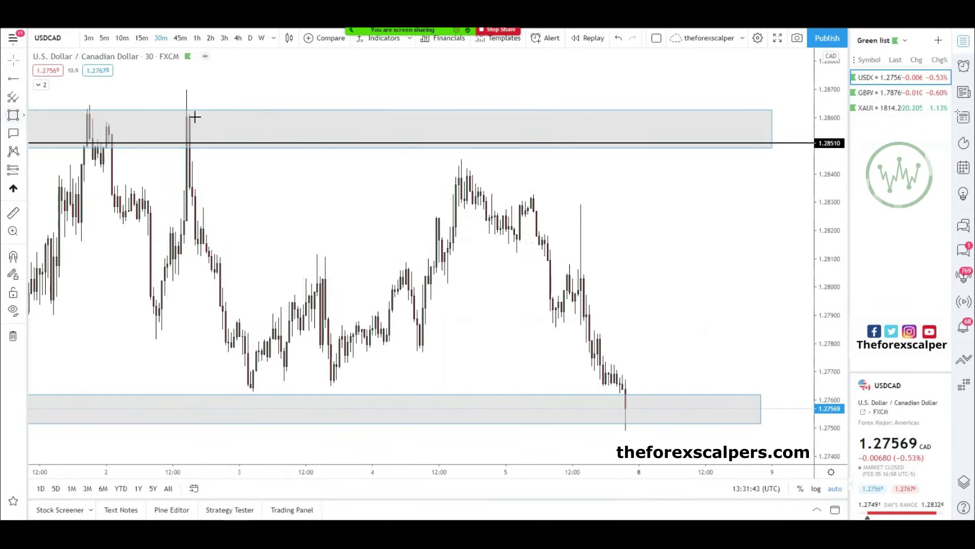
left_click(187, 162)
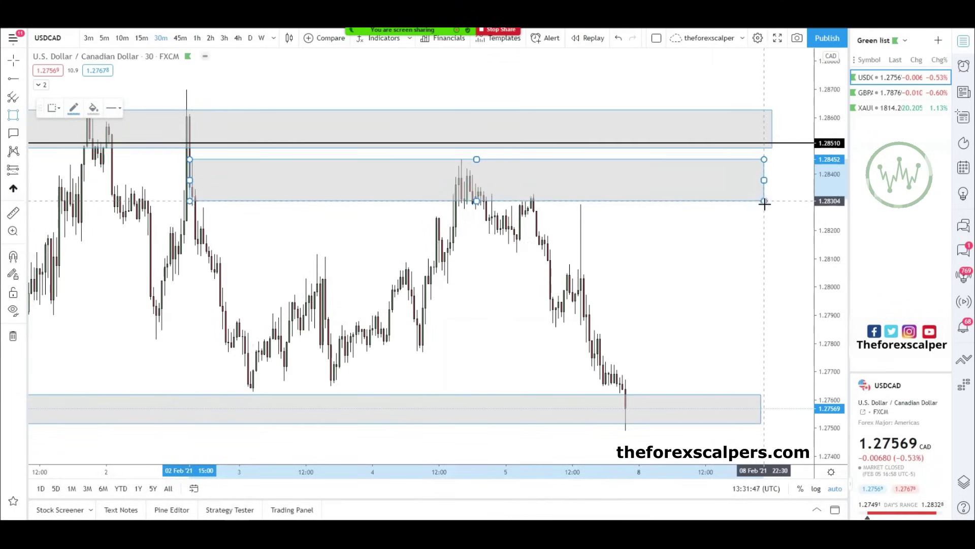
left_click(772, 206)
right_click(733, 206)
left_click(638, 242)
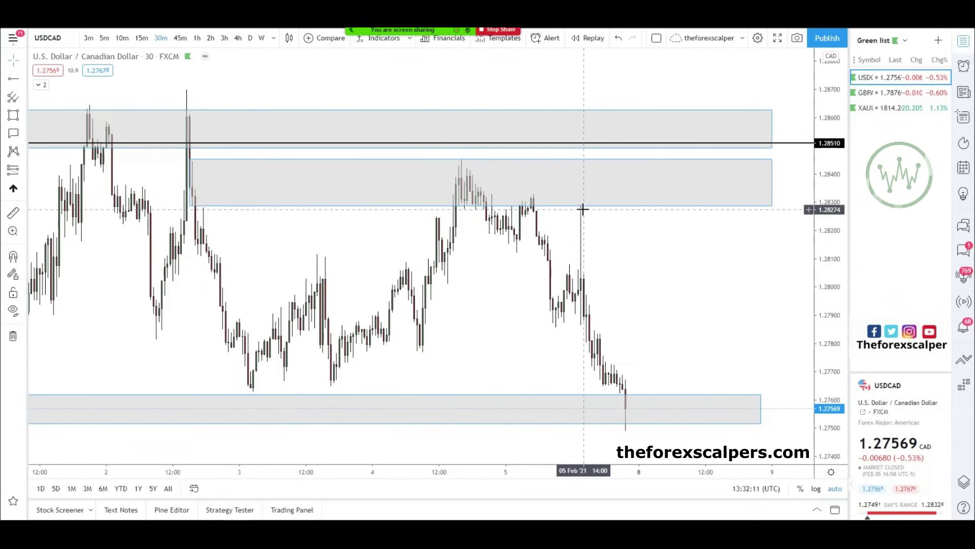
- Place a short position at the 1 Feb test of the upper zone with entry 1.28514, stop 1.28698 and target 1.27670
scroll(609, 240, "down", 3)
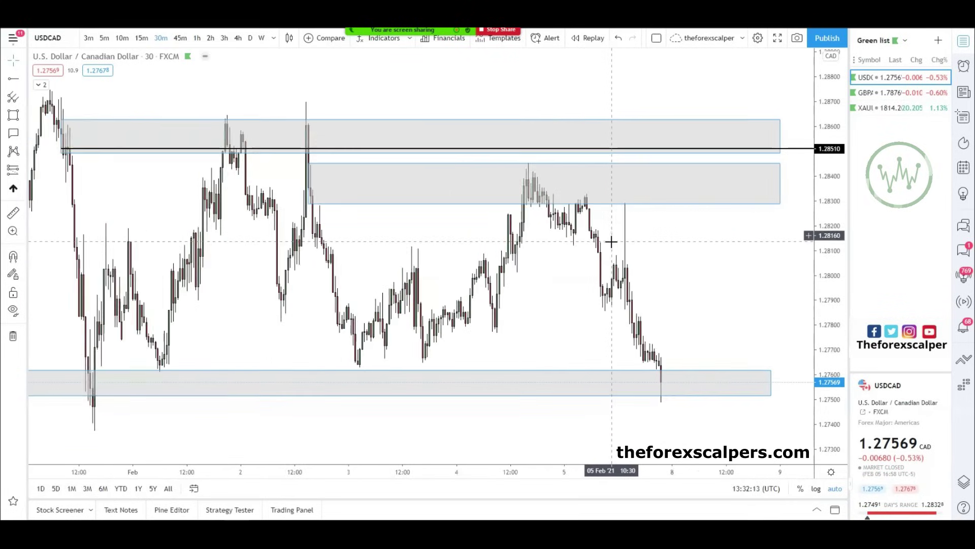
left_click(368, 179)
scroll(305, 178, "up", 1)
scroll(278, 165, "left", 5)
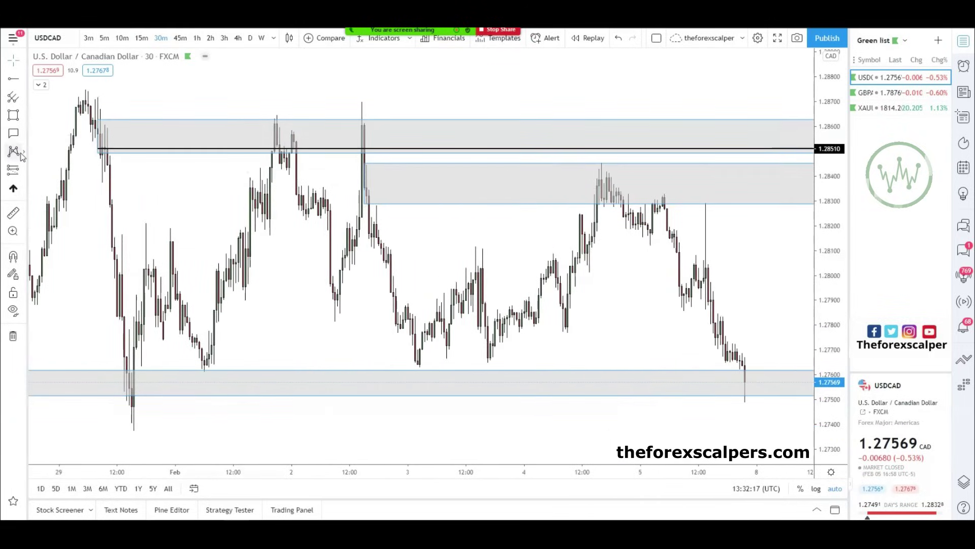
left_click(22, 171)
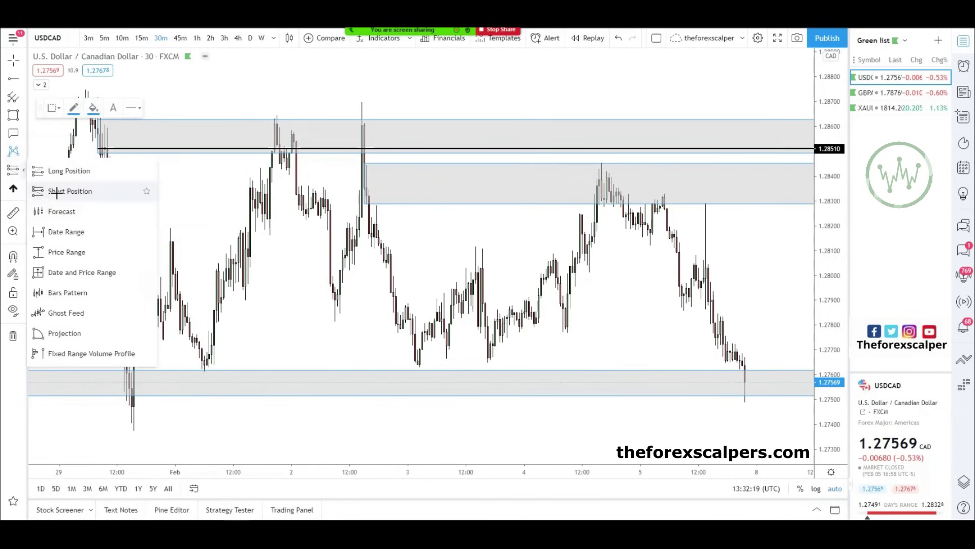
left_click(56, 190)
left_click(262, 147)
left_click_drag(261, 214, 256, 357)
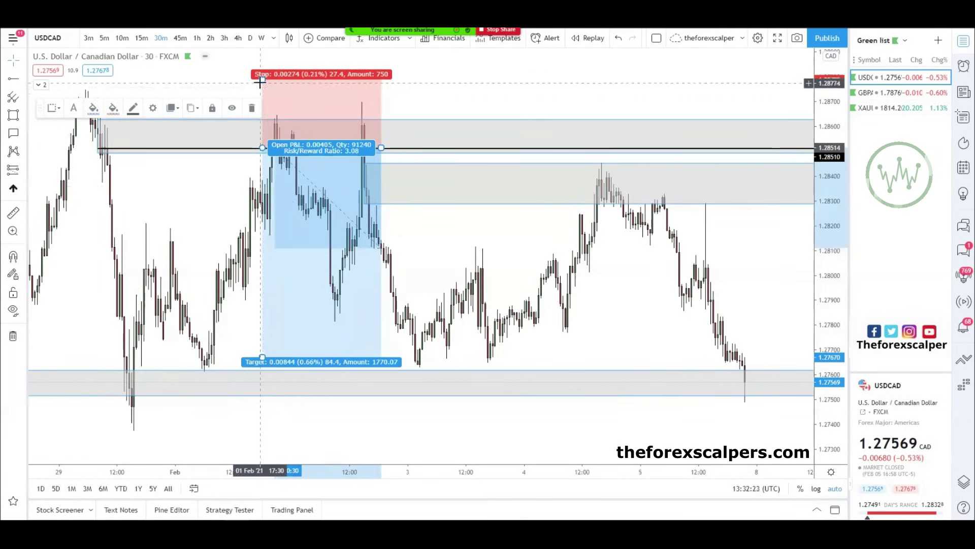
left_click_drag(263, 79, 255, 106)
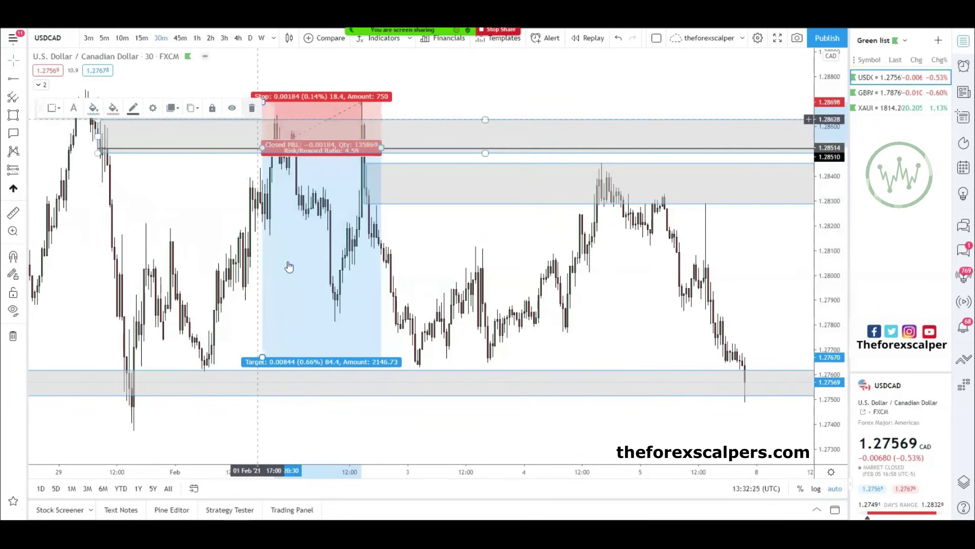
left_click(175, 222)
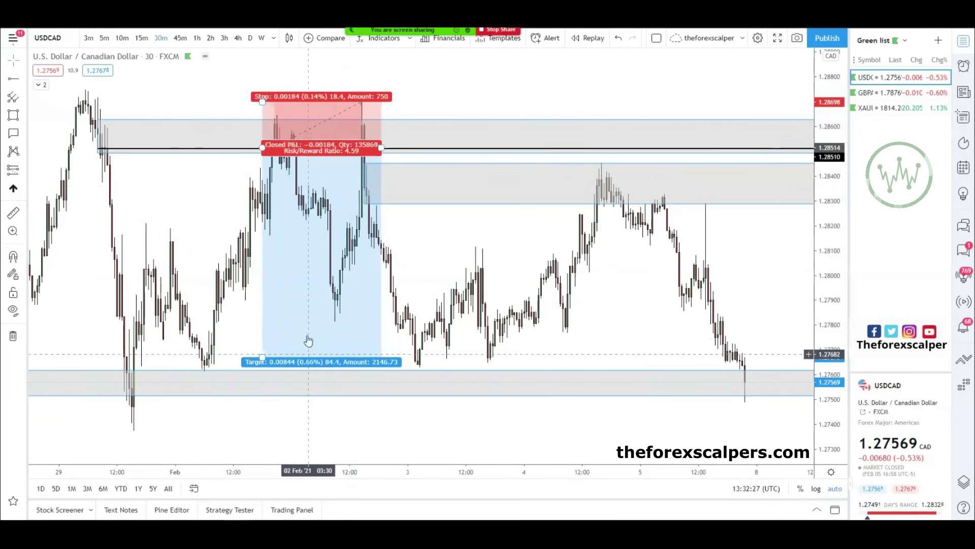
- Move the short position back to start on 1 Feb, with entry 1.28461, stop 1.28645 and target 1.27617
right_click(452, 90)
left_click_drag(335, 120, 227, 124)
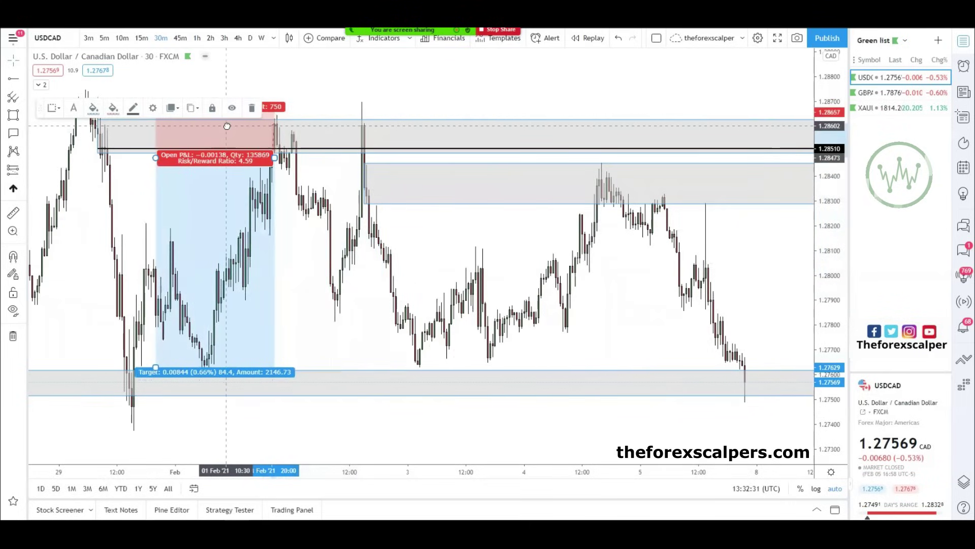
left_click(344, 102)
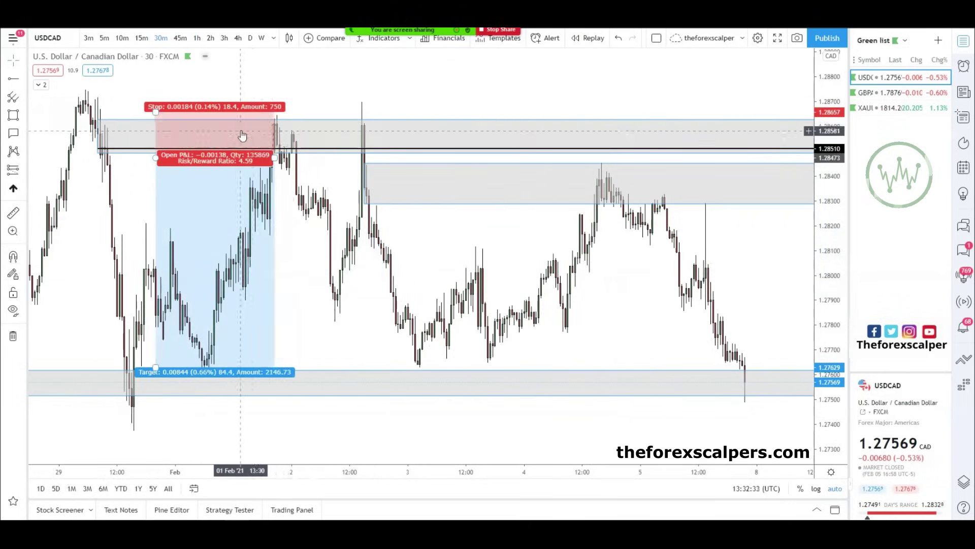
left_click_drag(271, 147, 259, 135)
left_click(328, 94)
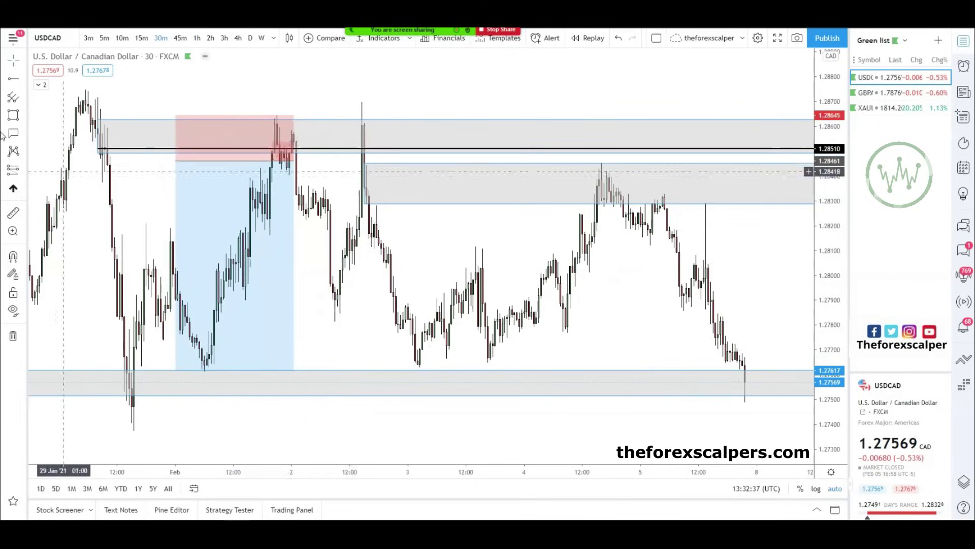
- Place a short position after the 2 Feb spike with entry 1.28438, stop 1.28696 and target 1.27693
left_click(14, 170)
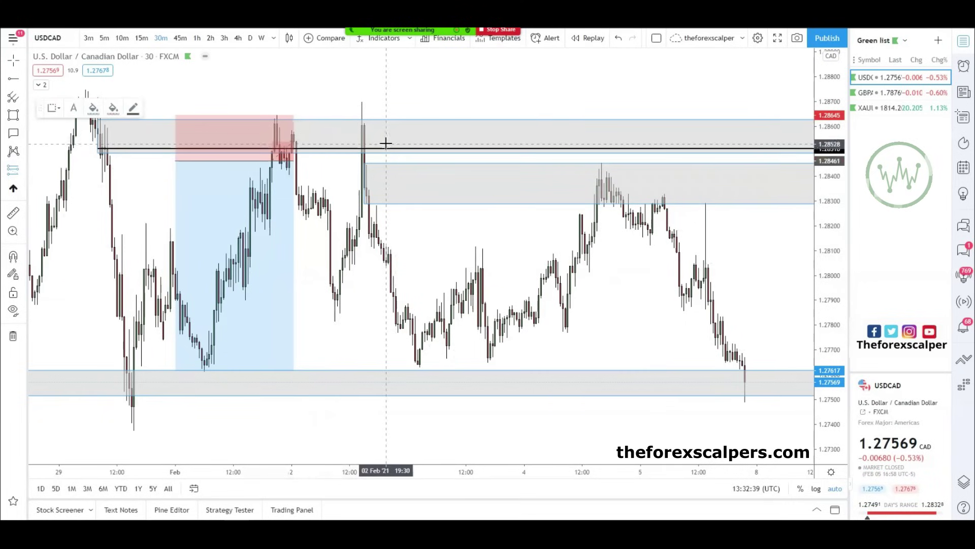
left_click(381, 140)
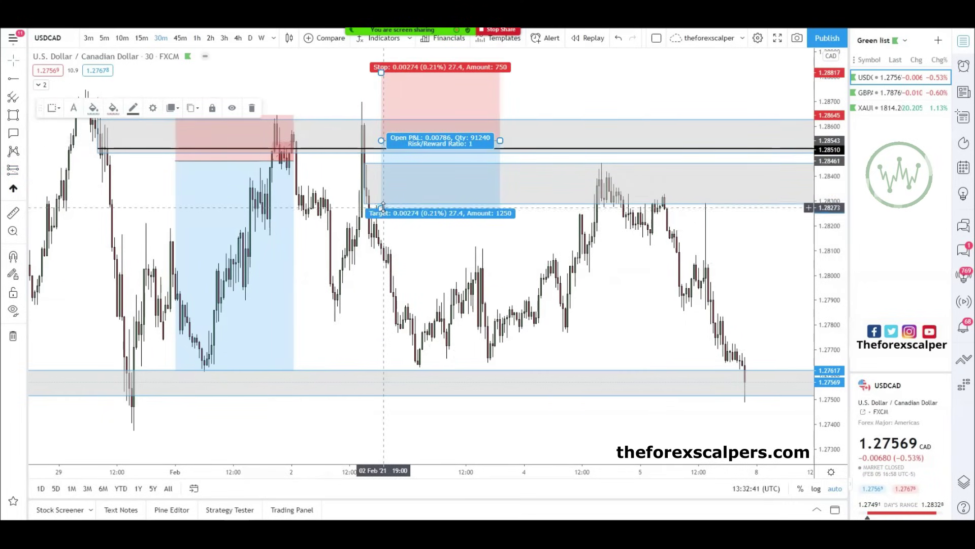
left_click_drag(381, 208, 382, 351)
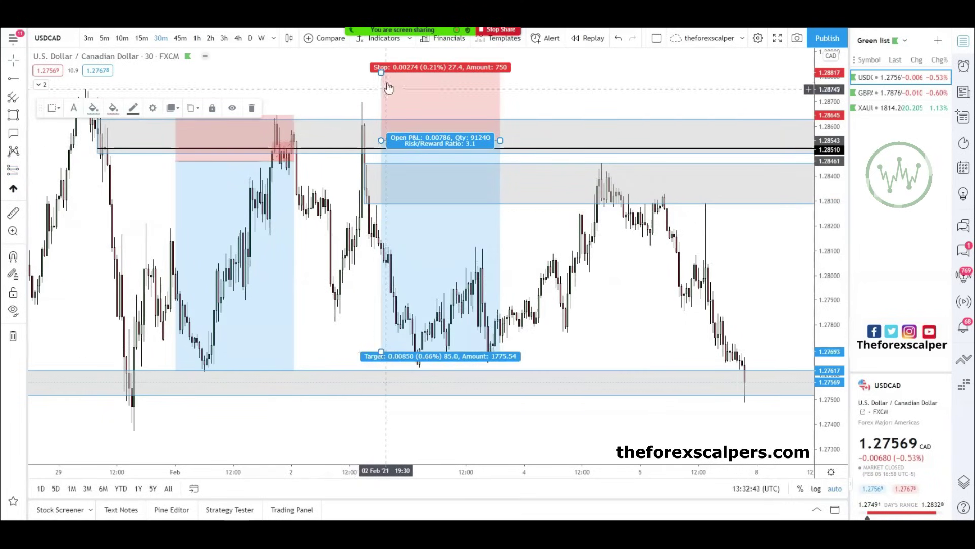
left_click_drag(381, 71, 381, 104)
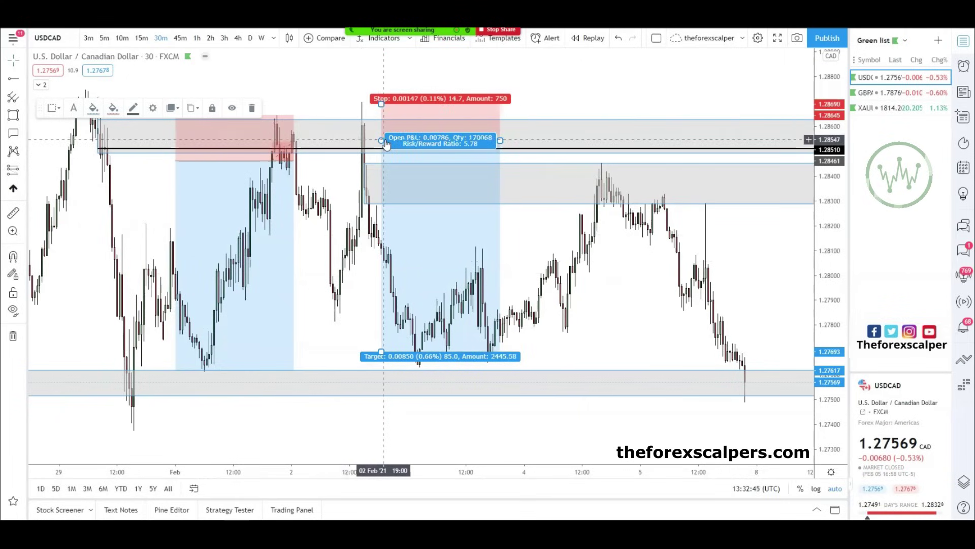
left_click_drag(382, 141, 371, 166)
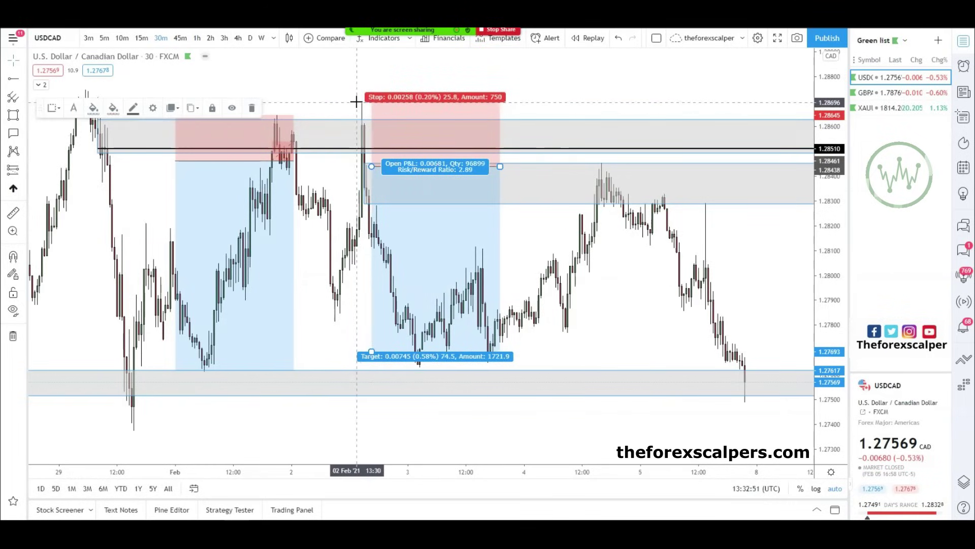
left_click(361, 79)
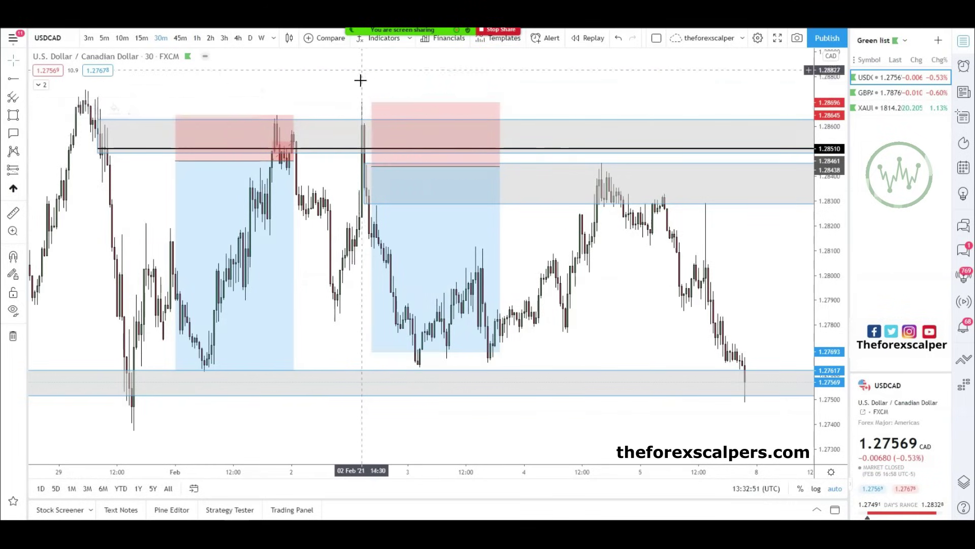
- On the 15-minute timeframe, lower the target of the 2 Feb short position to 1.27633
left_click(141, 38)
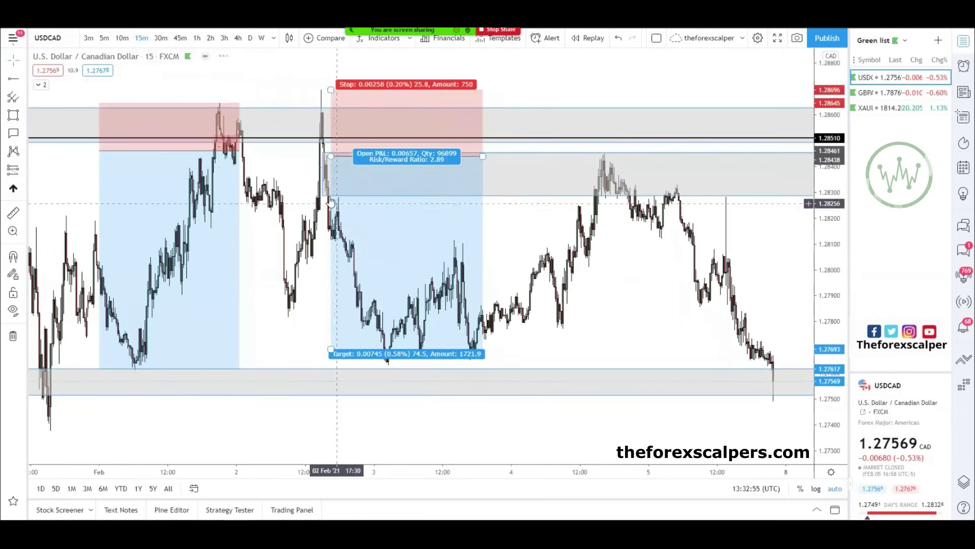
scroll(323, 186, "up", 2)
left_click_drag(322, 186, 582, 188)
scroll(428, 247, "up", 3)
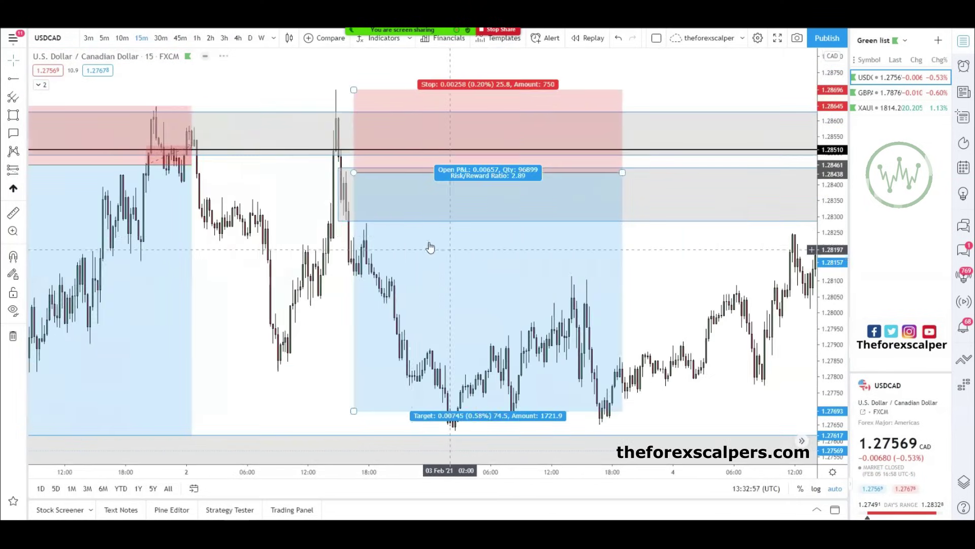
left_click_drag(243, 253, 351, 252)
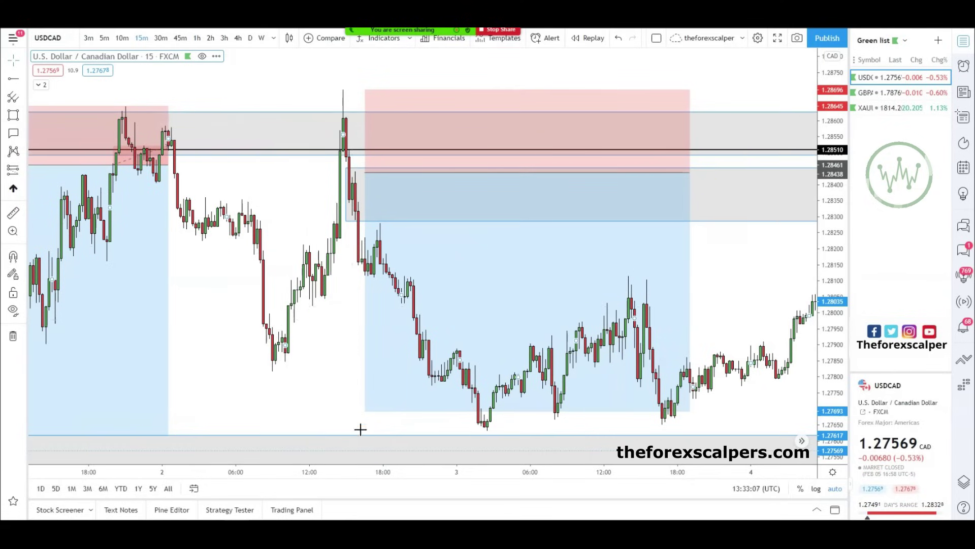
left_click_drag(366, 410, 360, 429)
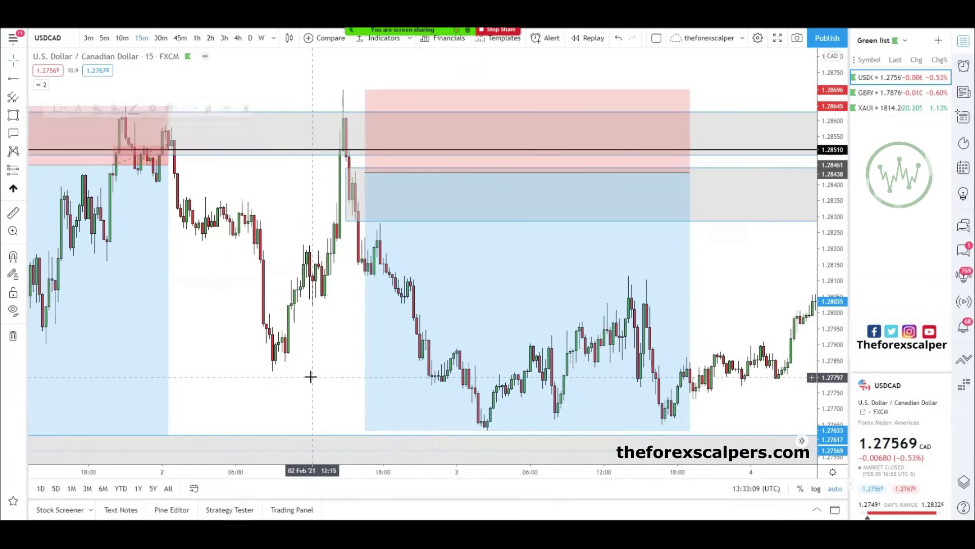
- Place another short position starting 4 Feb 23:30 with entry 1.28314, stop 1.28555 and target 1.27609
left_click_drag(734, 278, 659, 289)
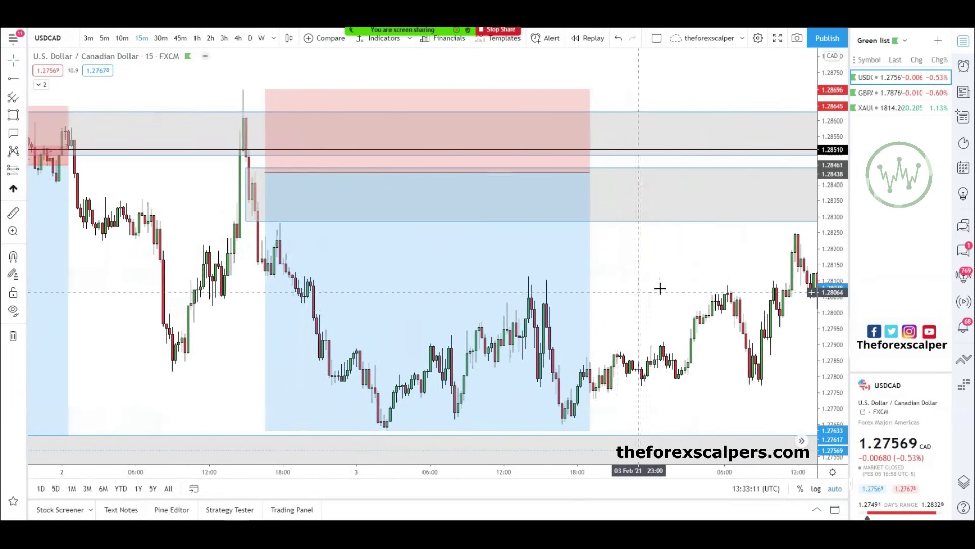
scroll(659, 288, "down", 3)
left_click_drag(714, 273, 479, 290)
scroll(640, 278, "down", 2)
left_click_drag(609, 293, 529, 299)
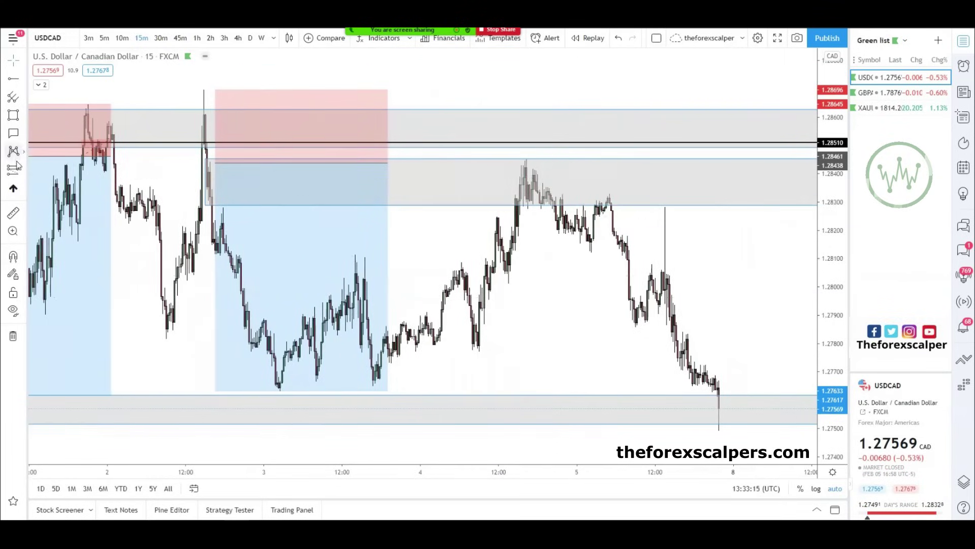
left_click(24, 174)
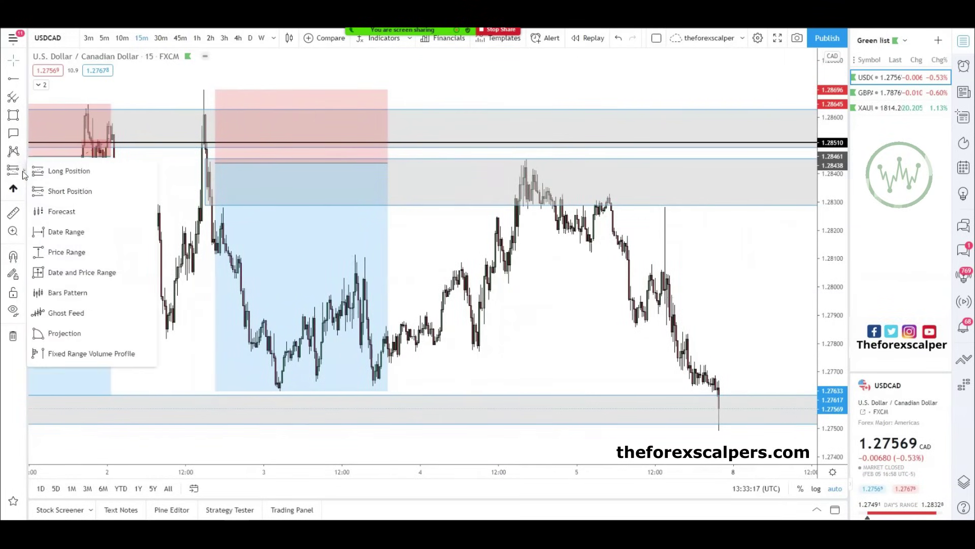
left_click(78, 190)
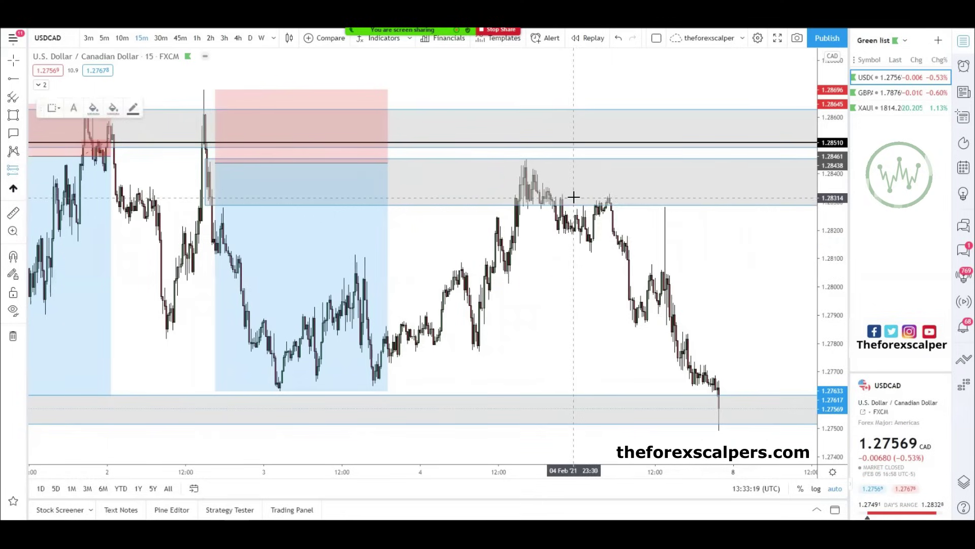
left_click(573, 197)
left_click_drag(573, 269, 556, 395)
left_click(508, 361)
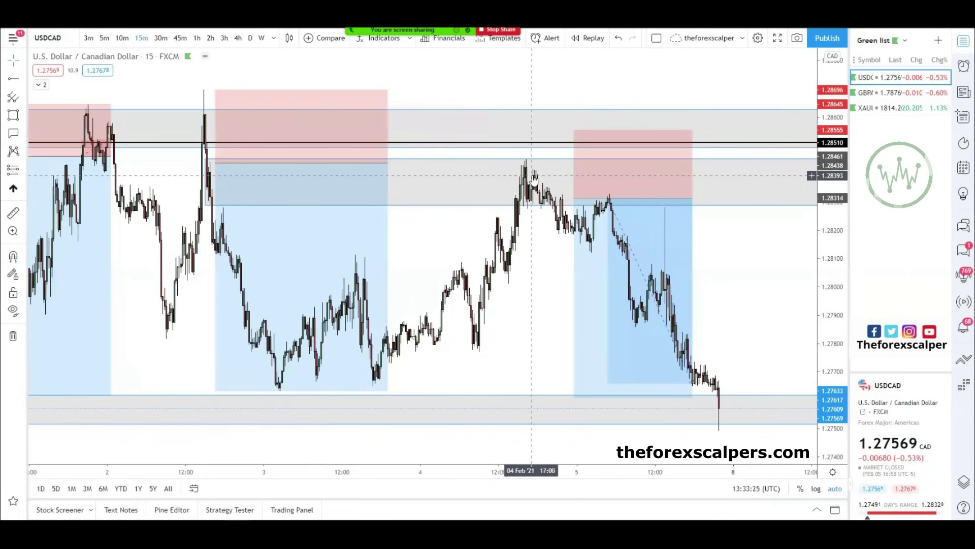
- Move the newest short position earlier on 4 Feb, with entry 1.28273, stop 1.28514 and target 1.27568
left_click_drag(578, 243, 579, 249)
left_click_drag(635, 180, 621, 180)
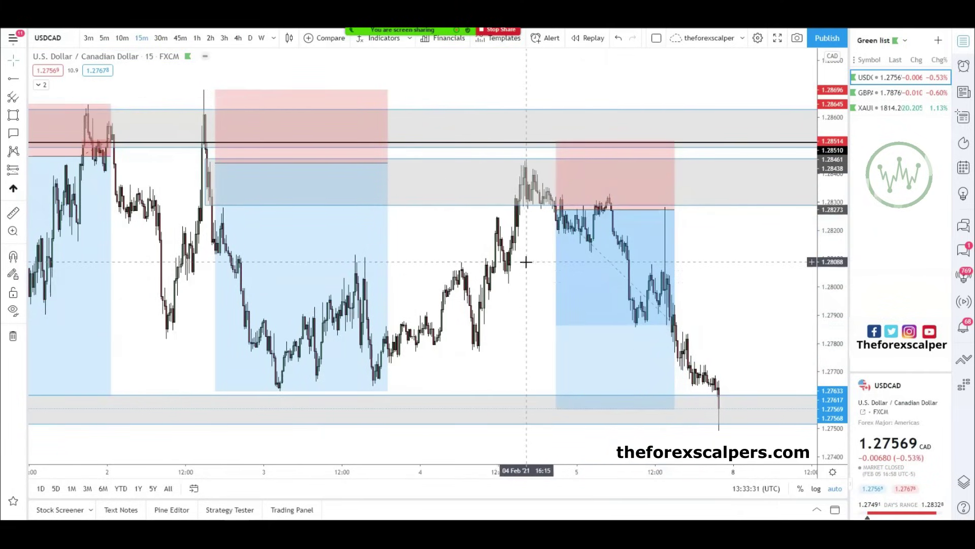
scroll(505, 300, "down", 3)
scroll(511, 316, "up", 1)
scroll(510, 315, "up", 1)
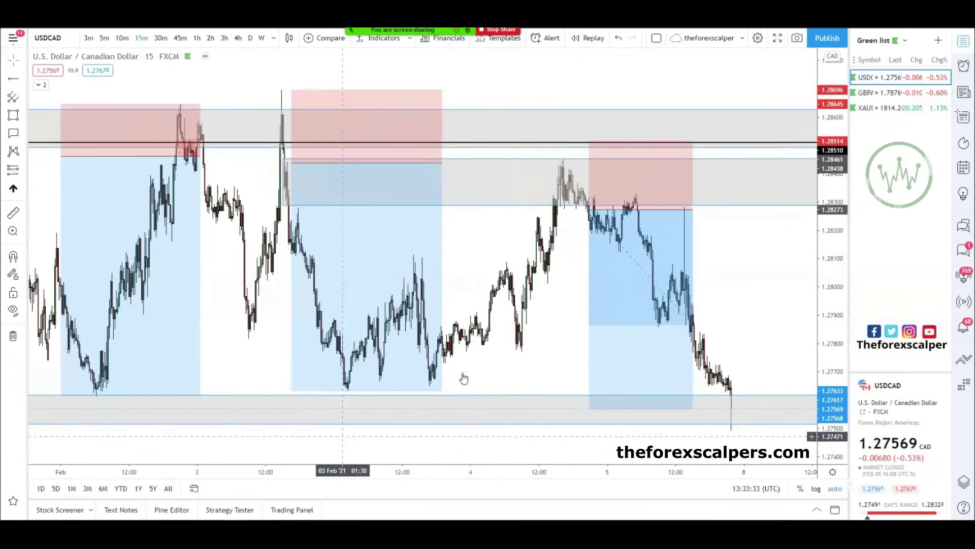
scroll(533, 327, "down", 1)
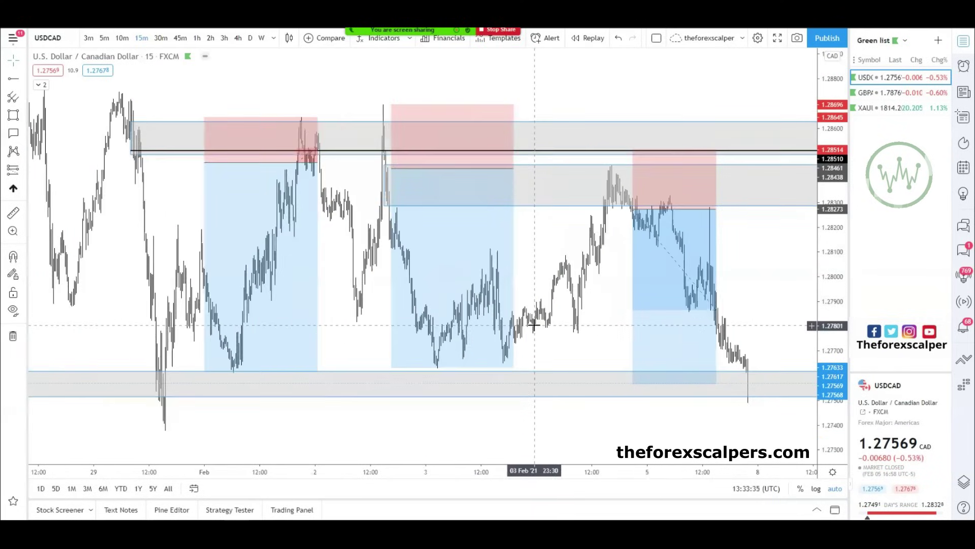
scroll(306, 411, "up", 1)
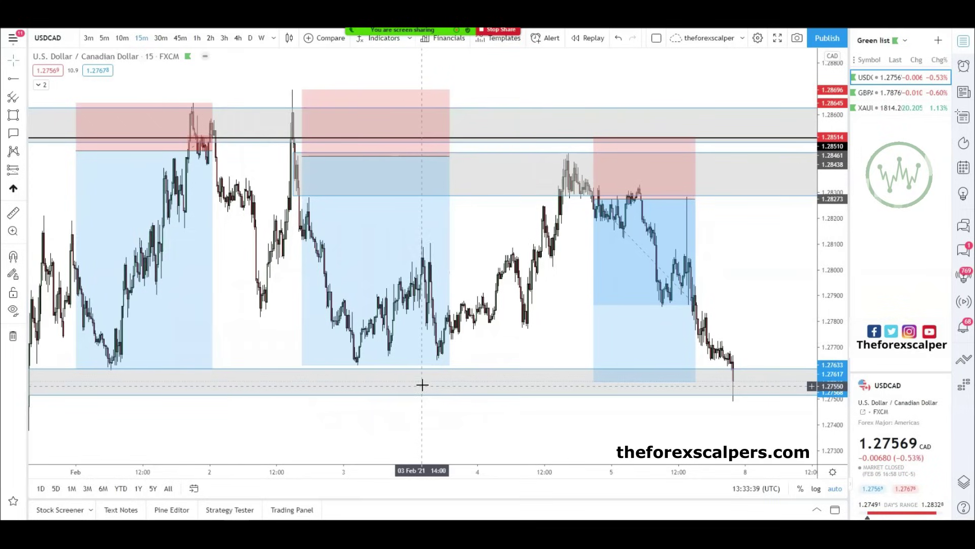
- Open the XAUUSD chart and examine its price swings on the 1-hour and 4-hour timeframes
left_click(898, 108)
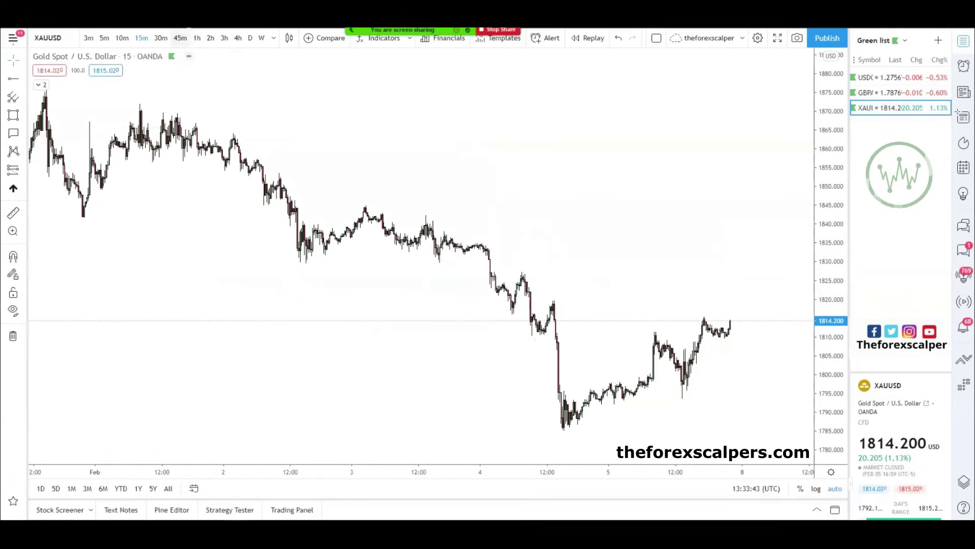
left_click(196, 39)
scroll(522, 239, "up", 5)
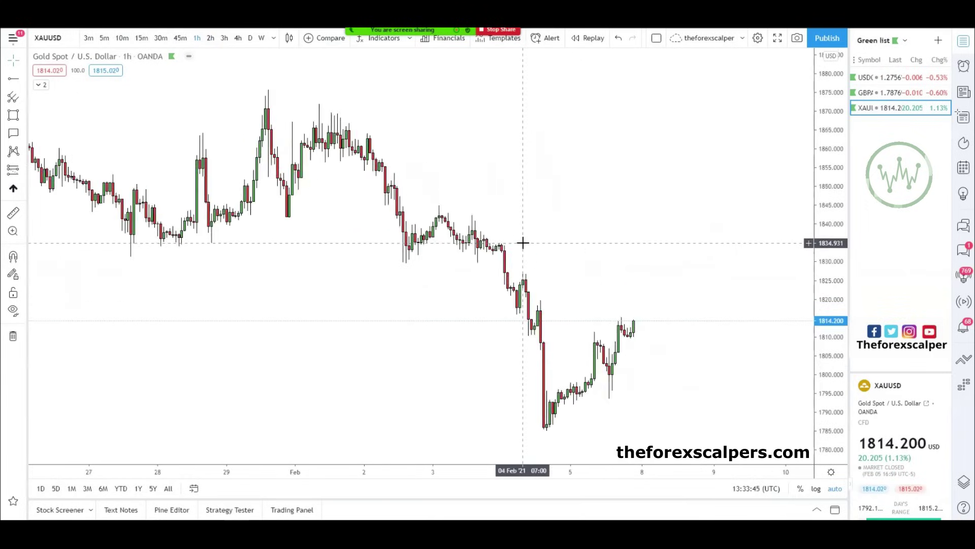
scroll(403, 235, "down", 2)
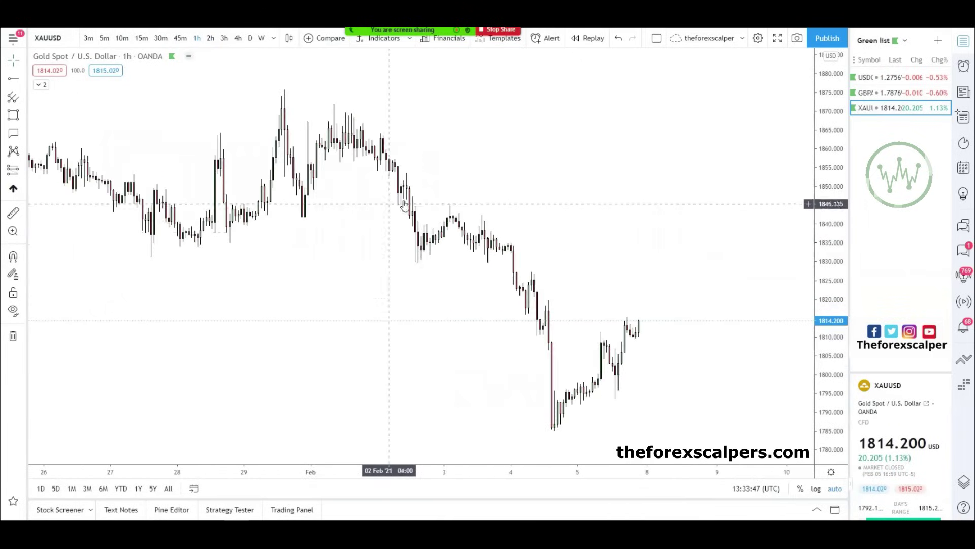
scroll(392, 203, "down", 2)
left_click(238, 38)
scroll(583, 233, "down", 3)
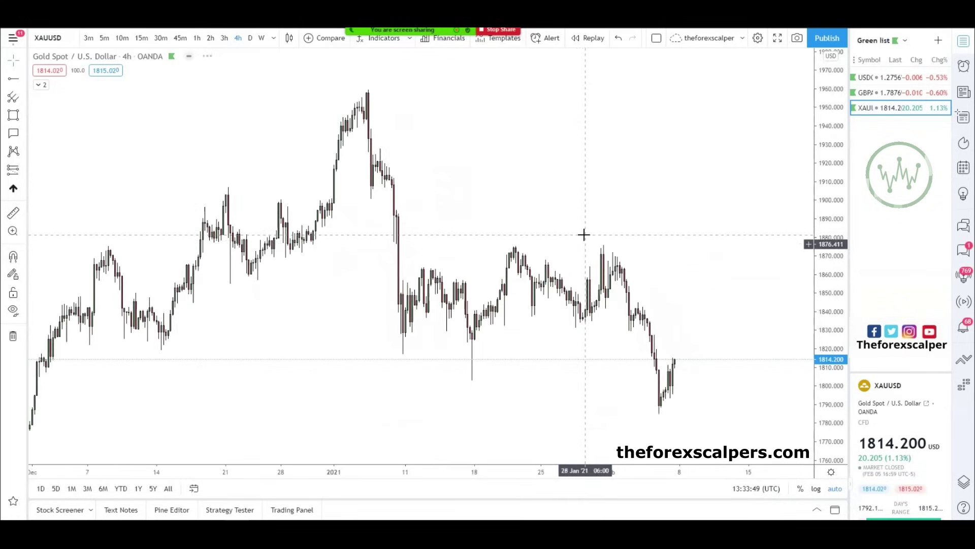
- Examine the gold price structure on the 30-minute and 1-hour timeframes
left_click(161, 38)
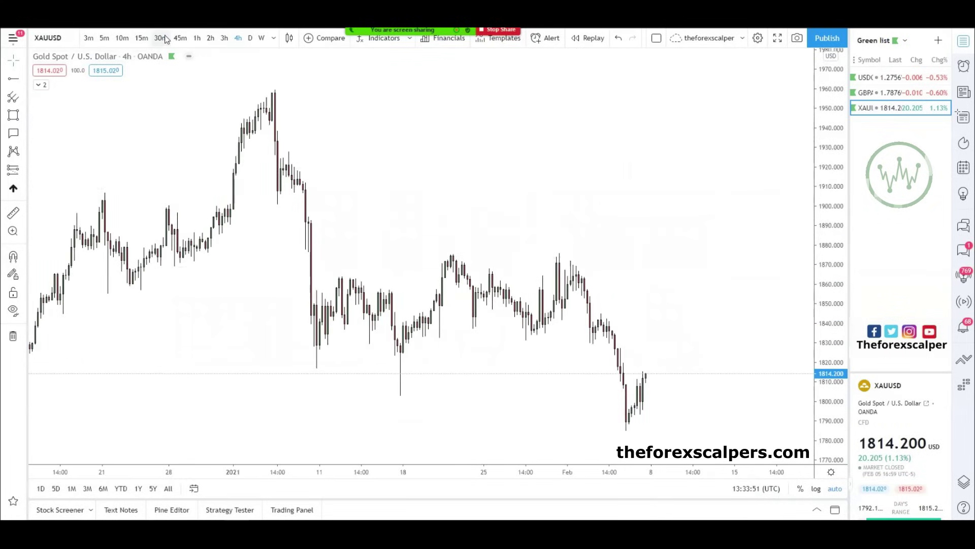
scroll(525, 217, "down", 2)
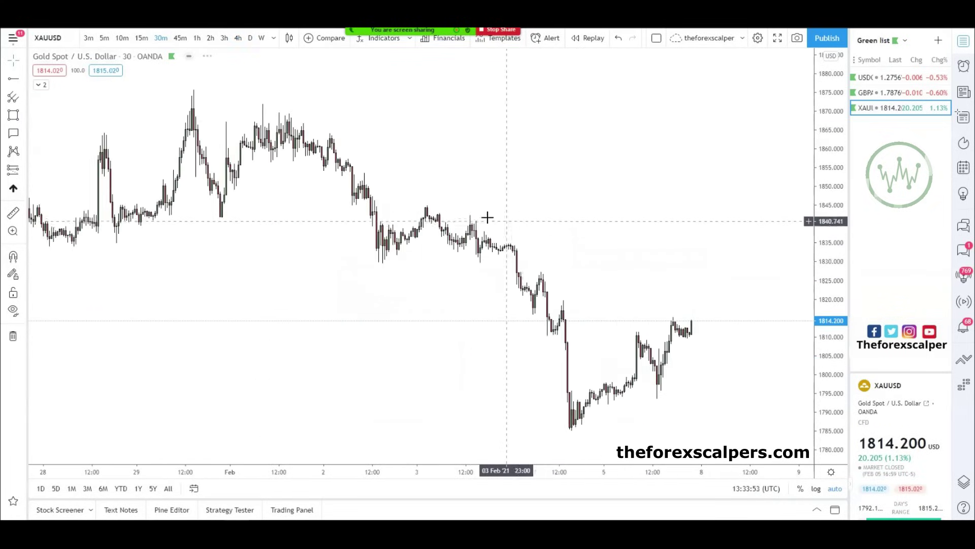
left_click(196, 38)
scroll(544, 226, "up", 5)
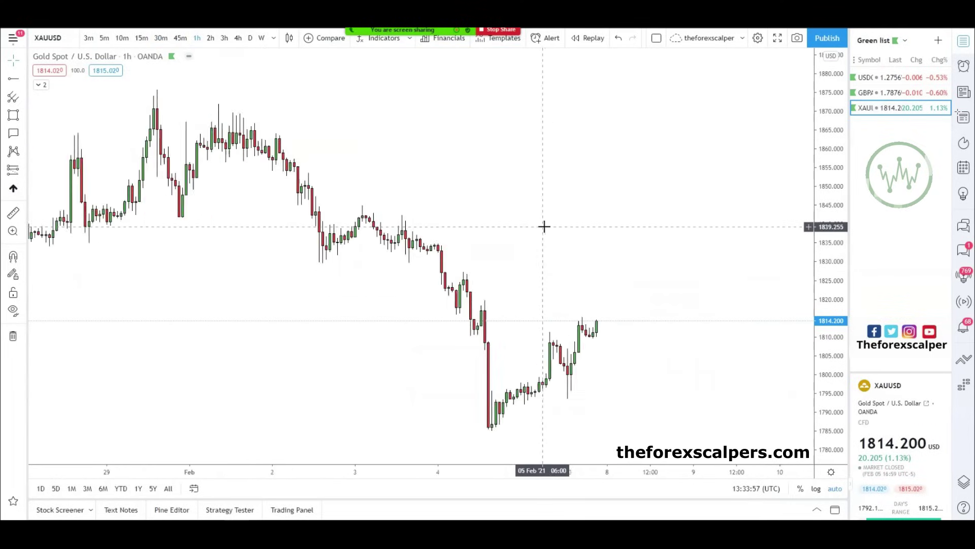
scroll(520, 226, "down", 3)
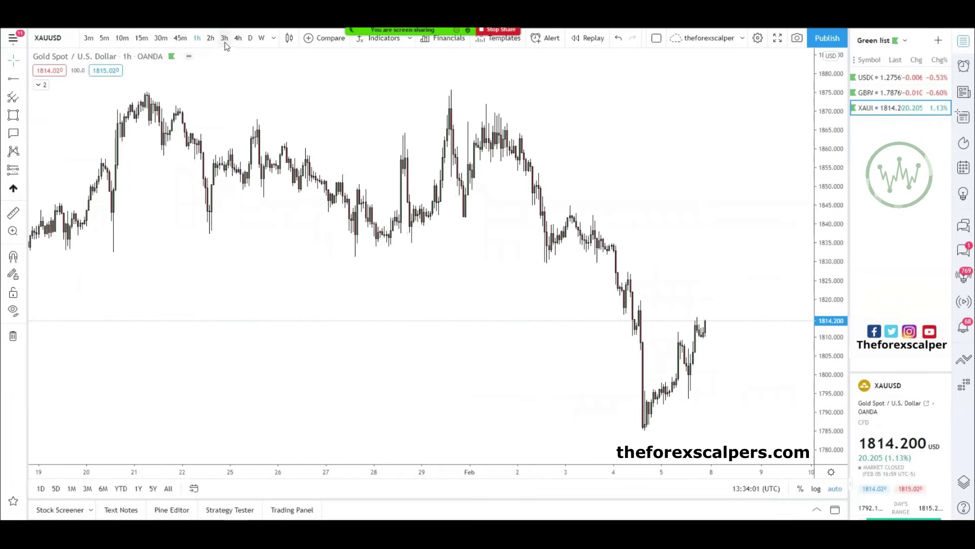
scroll(509, 226, "down", 2)
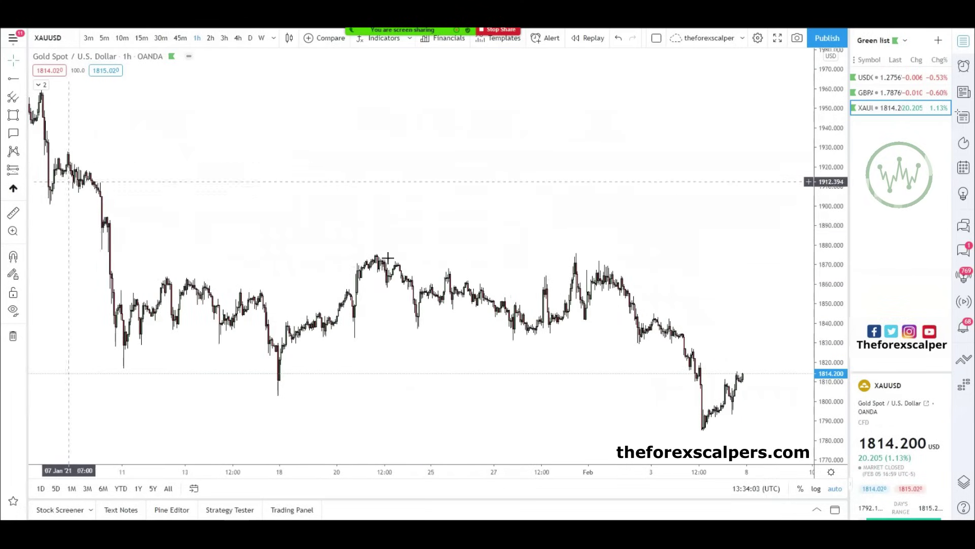
- On the 4-hour timeframe, draw a horizontal ray across the January highs from 18 Jan at 1874.473
left_click(237, 38)
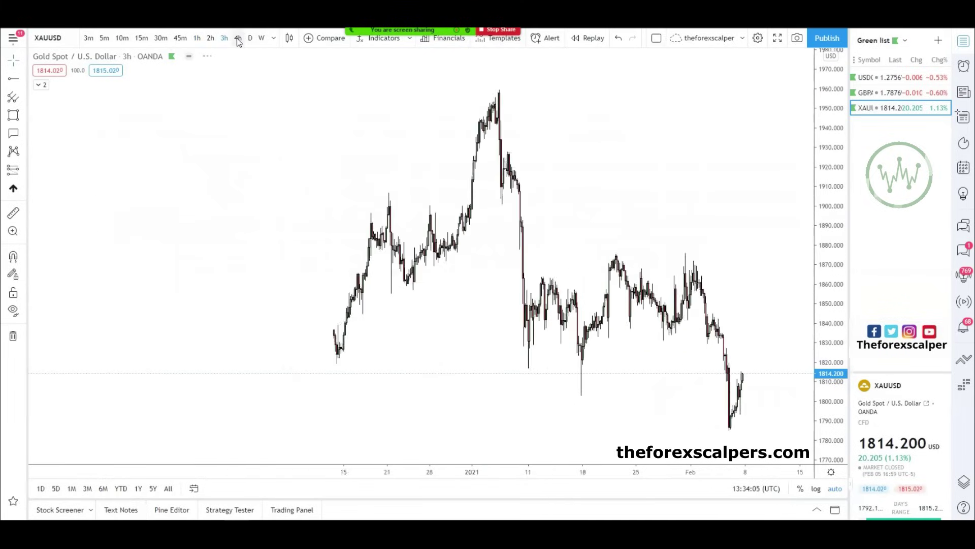
scroll(550, 184, "up", 3)
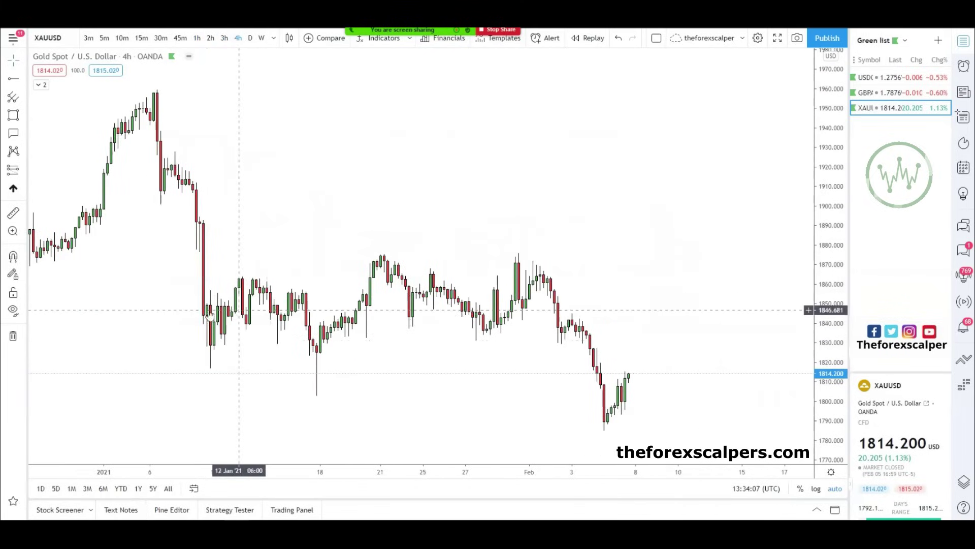
left_click(14, 80)
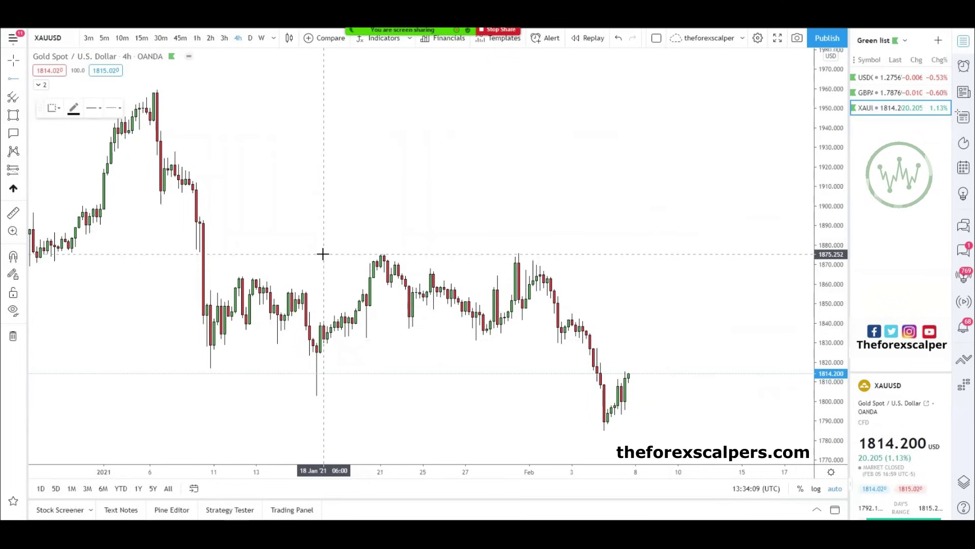
left_click(321, 255)
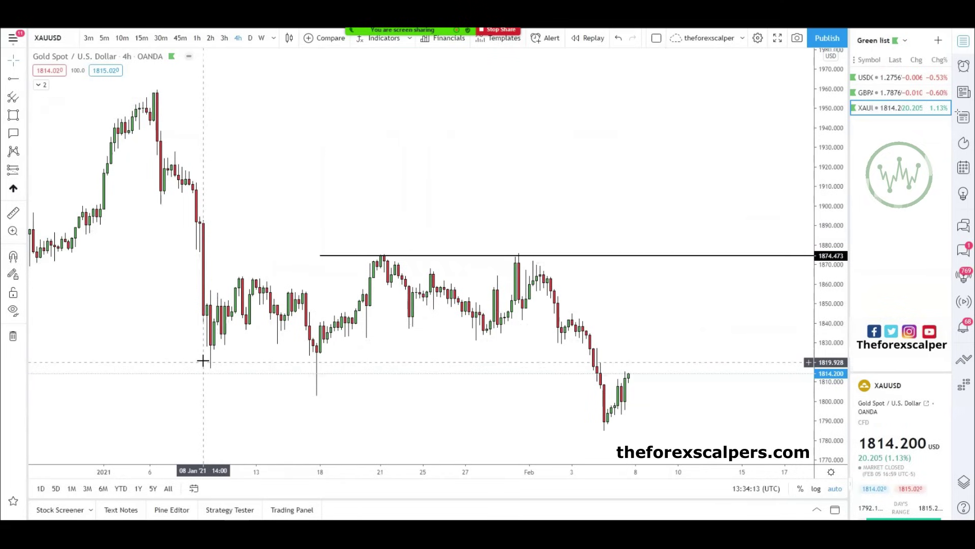
- Draw a second horizontal ray from the 8 Jan low at 18:00, at price 1817.850
key("alt+j")
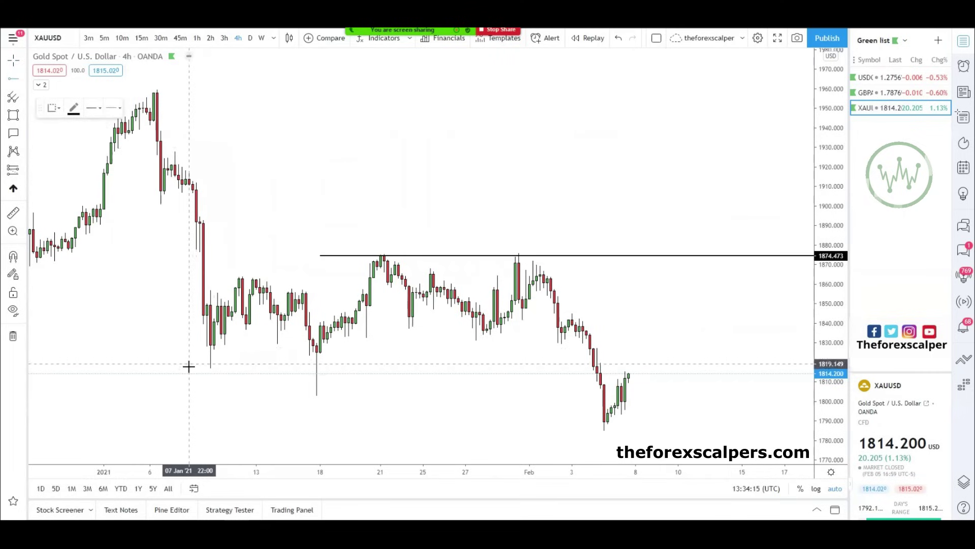
left_click(192, 352)
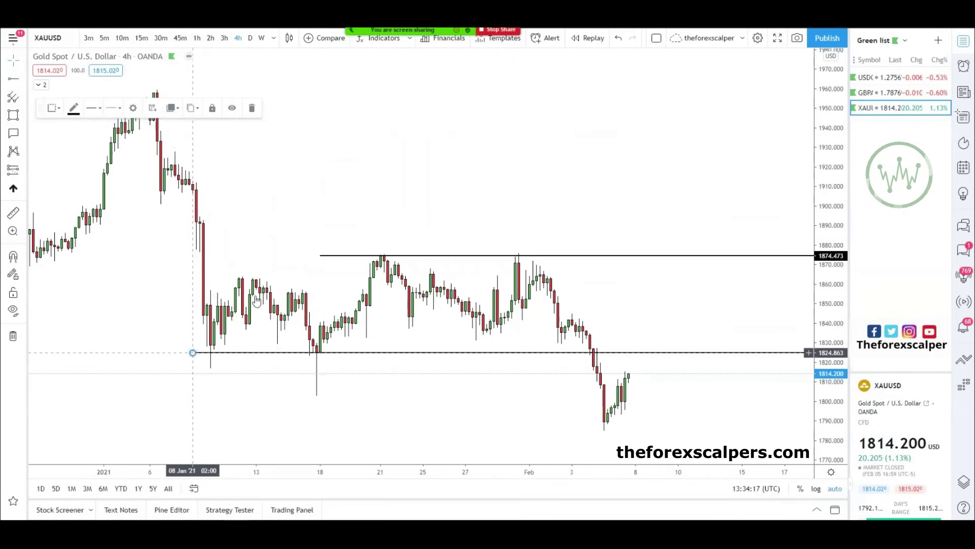
right_click(412, 169)
left_click(321, 146)
left_click_drag(197, 352, 206, 366)
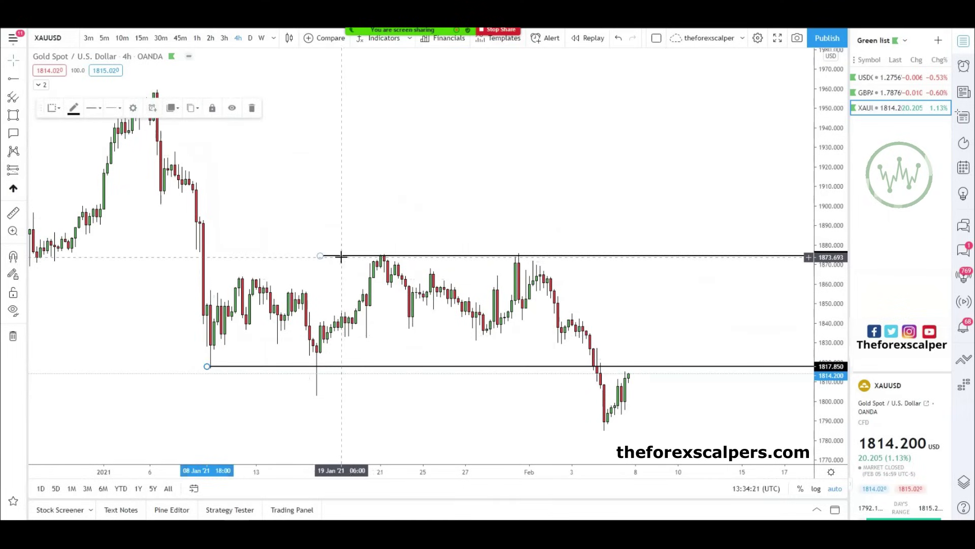
- Move the start of the upper horizontal ray to 20 Jan at price 1875.771, level with the highest January wick
left_click_drag(323, 259, 364, 254)
left_click(245, 152)
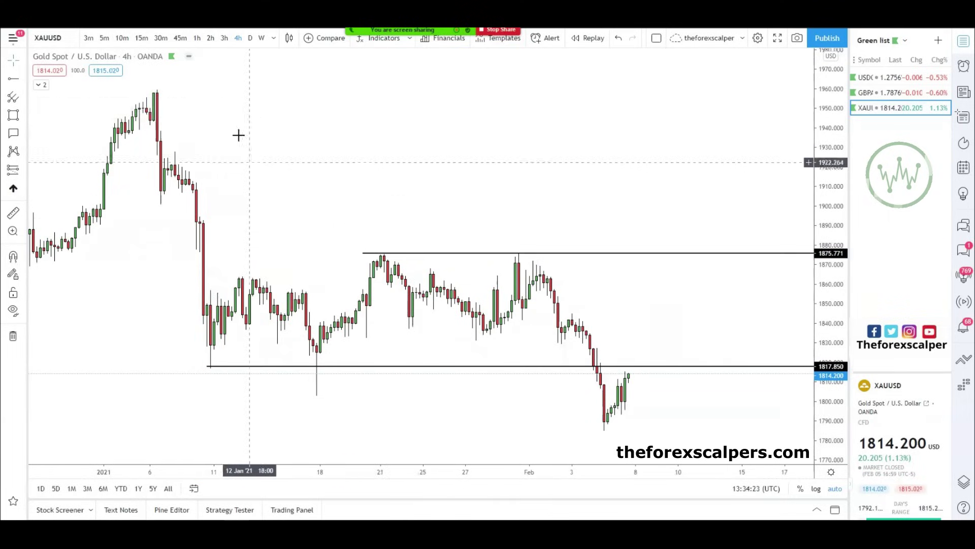
- On the 1-hour timeframe, draw a resistance rectangle from 21 Jan 19:00 to 5 Feb 16:00, between about 1872.223 and 1867.764
left_click(197, 38)
left_click_drag(490, 211, 513, 218)
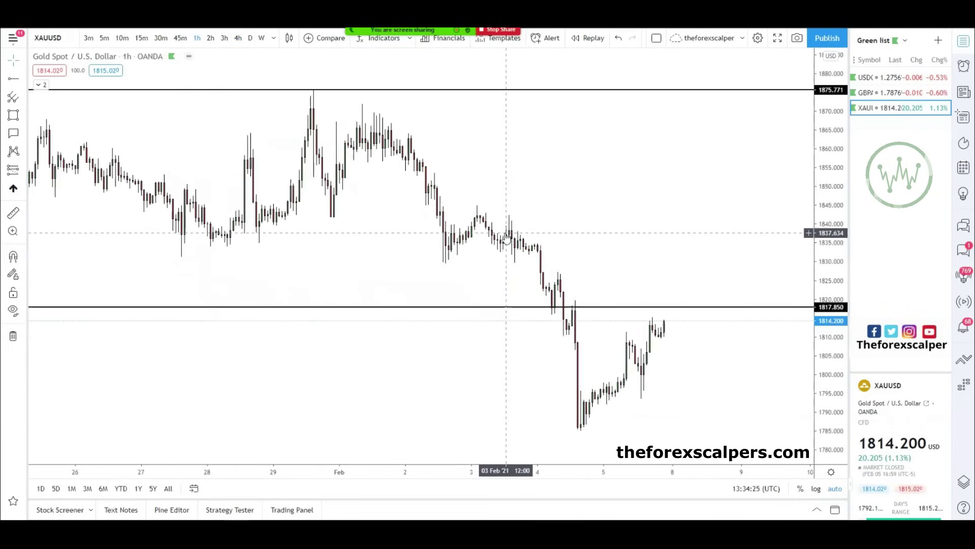
left_click_drag(371, 239, 495, 239)
scroll(531, 224, "down", 2)
left_click_drag(611, 235, 537, 238)
key("alt+shift+r")
mouse_move(195, 103)
left_mouse_down()
mouse_move(674, 106)
mouse_move(718, 120)
left_mouse_up()
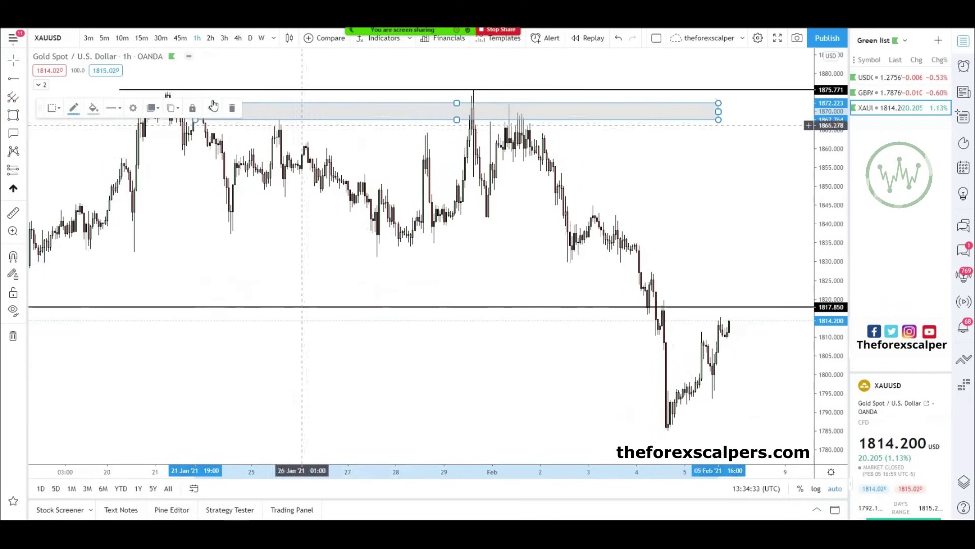
left_click(293, 66)
- Draw a support rectangle over the late-January lows from about 19 Jan to 2 Feb, between about 1841 and 1837
scroll(478, 114, "up", 1)
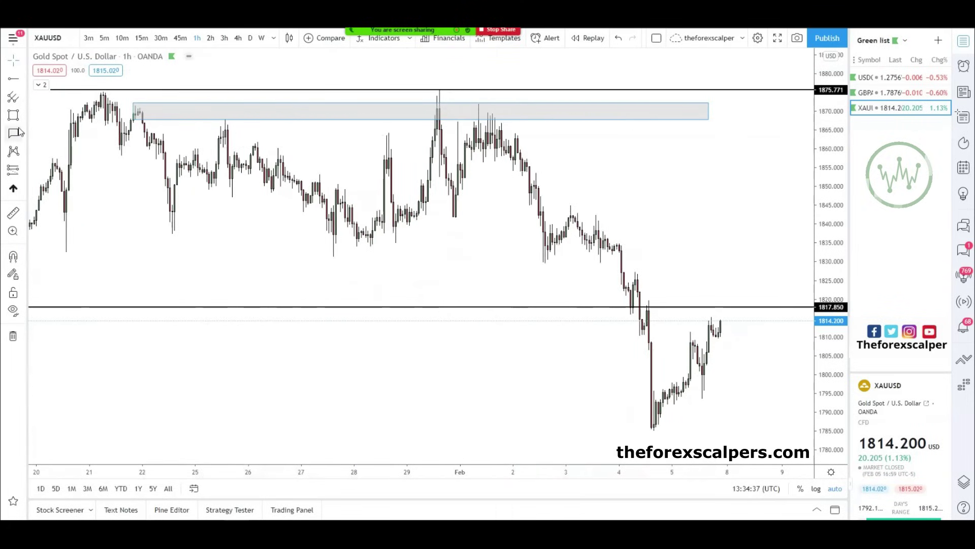
scroll(233, 171, "down", 1)
scroll(362, 193, "down", 1)
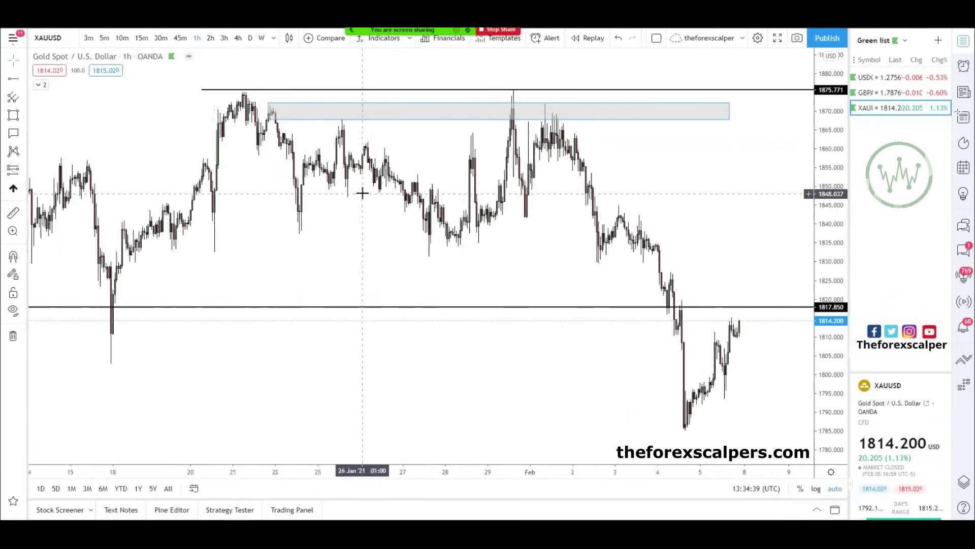
scroll(362, 193, "up", 1)
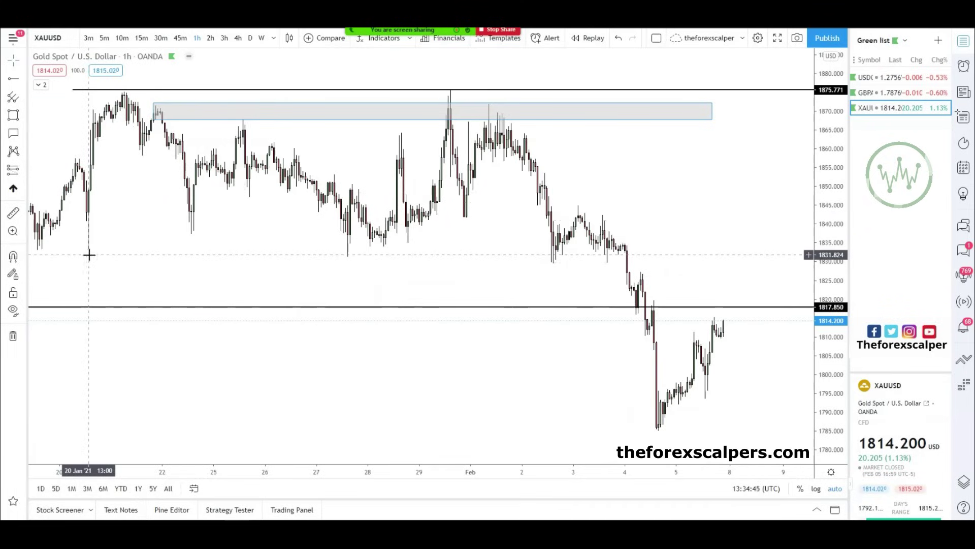
left_click(13, 119)
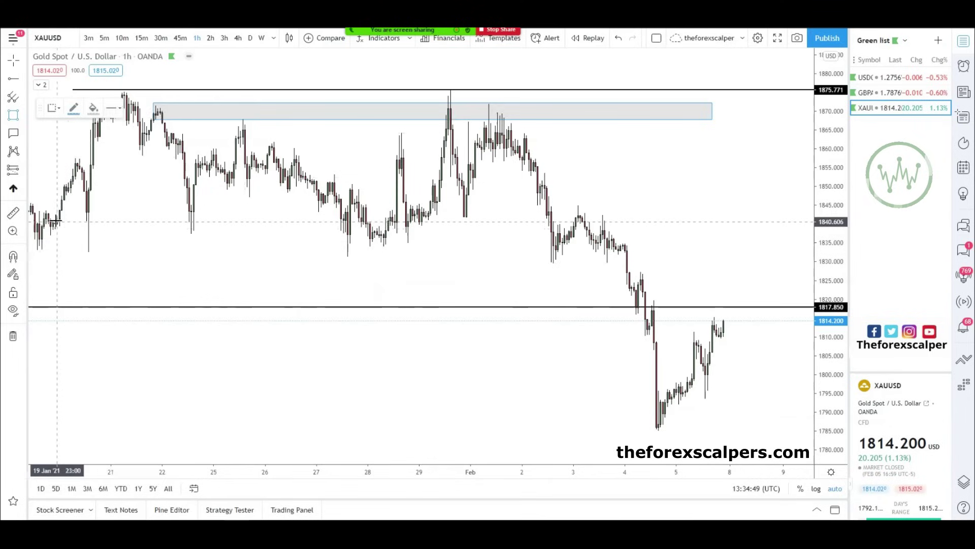
left_click_drag(53, 219, 541, 234)
left_click(603, 172)
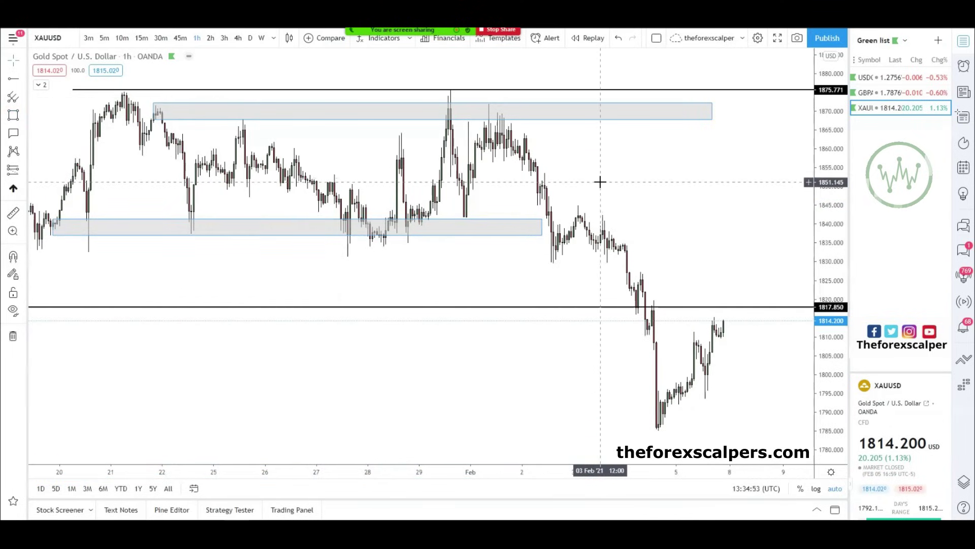
- Place a short position at the 25 Jan high with entry 1864.792, stop 1873.169 and target 1836.688 in the support zone
left_click(77, 224)
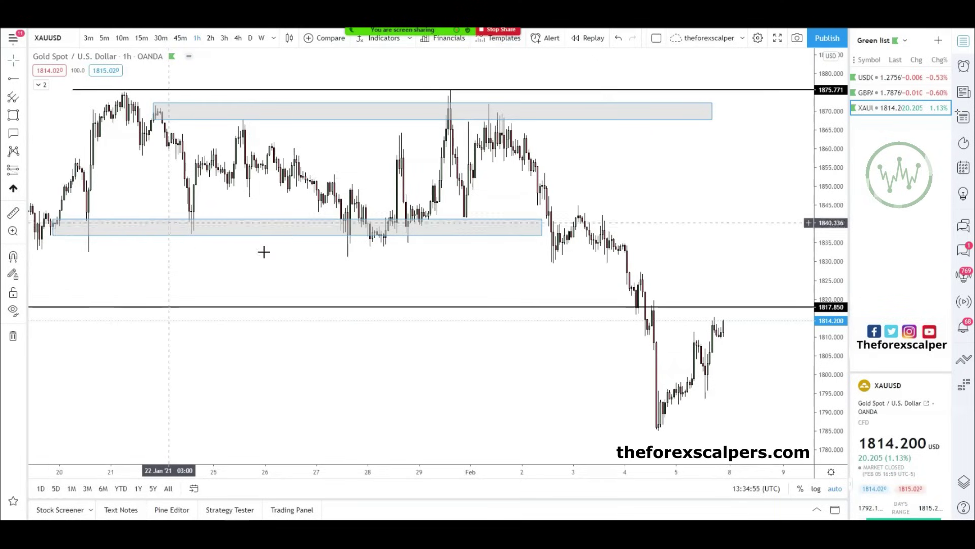
left_click(41, 106)
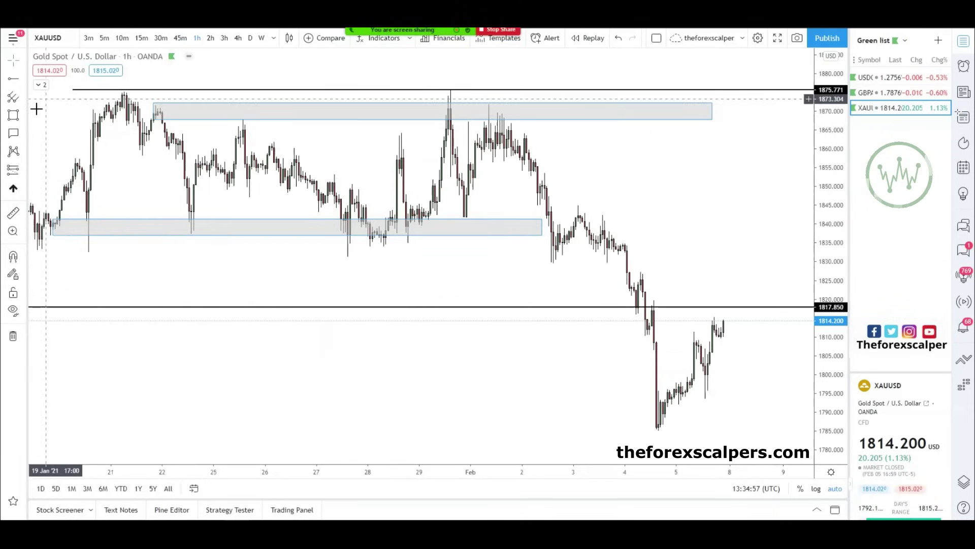
left_click(22, 173)
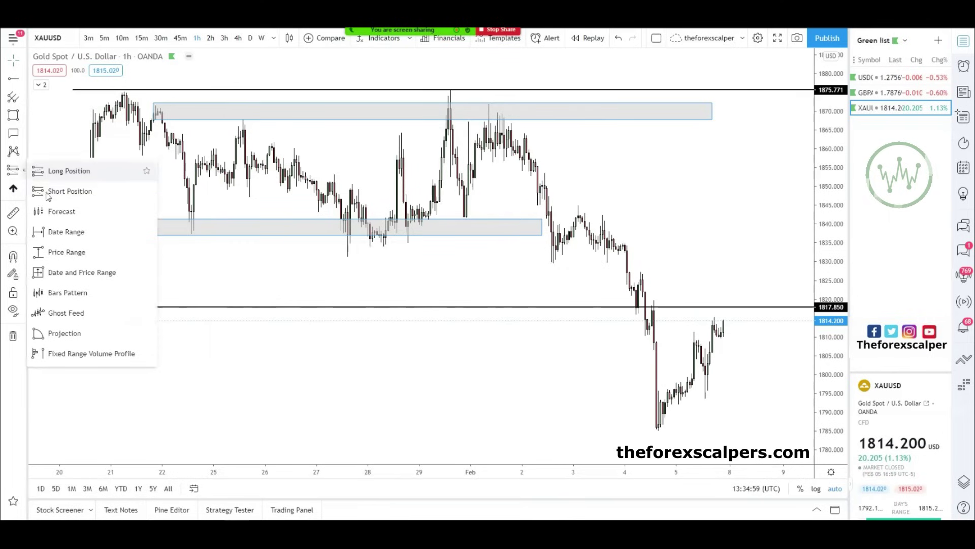
left_click(81, 189)
left_click(252, 122)
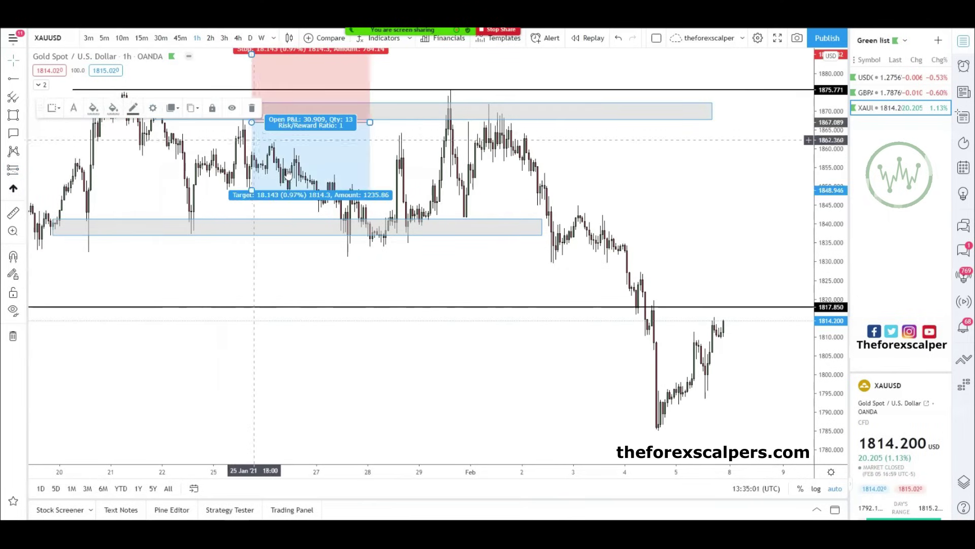
left_click_drag(252, 207, 251, 228)
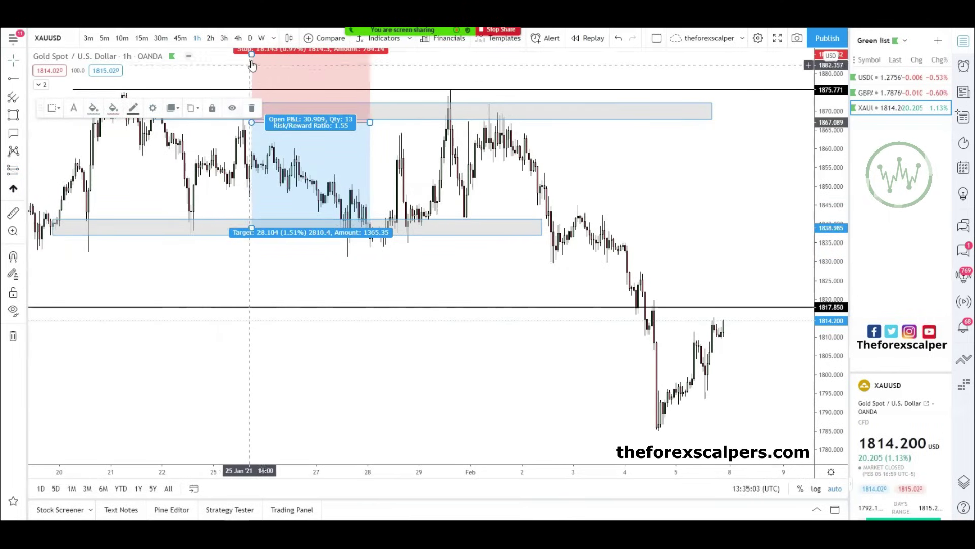
left_click_drag(251, 54, 259, 89)
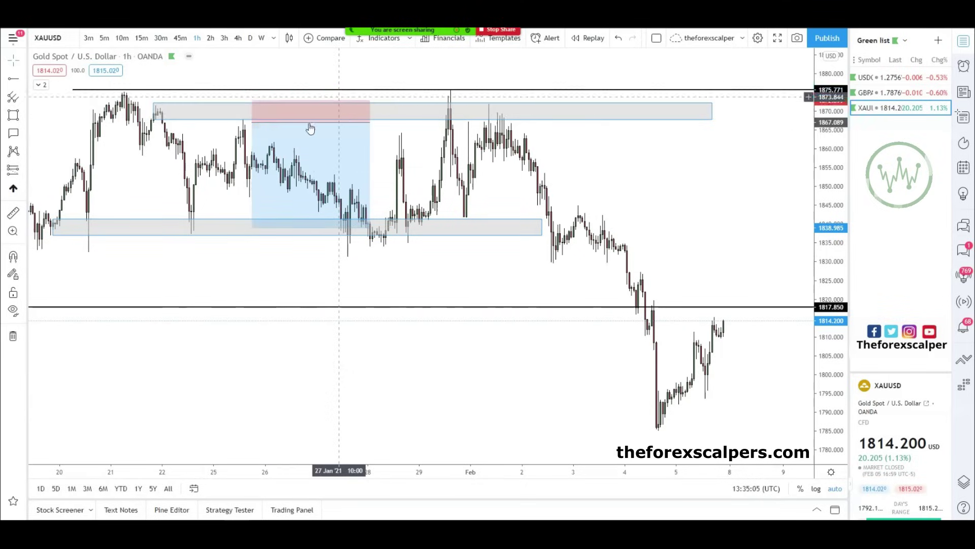
left_click_drag(252, 122, 246, 131)
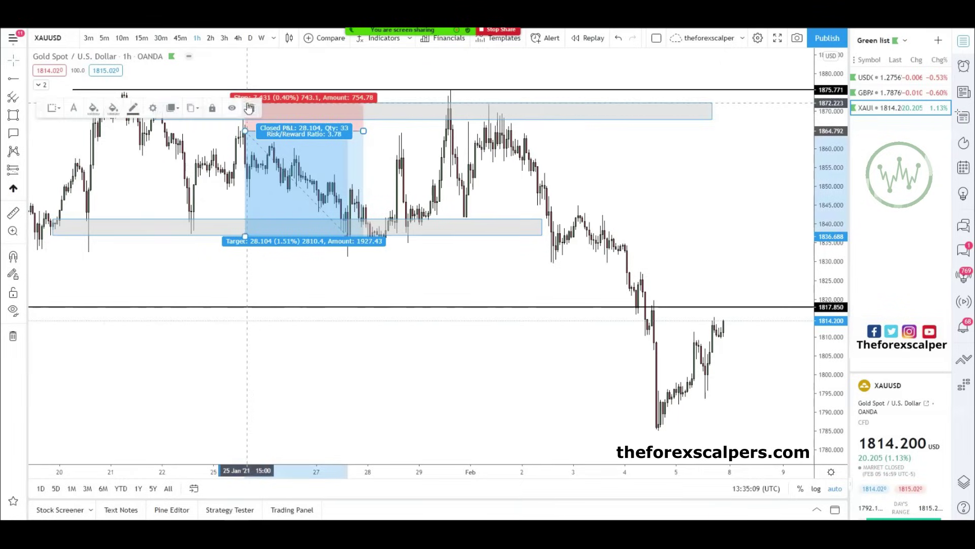
left_click(274, 58)
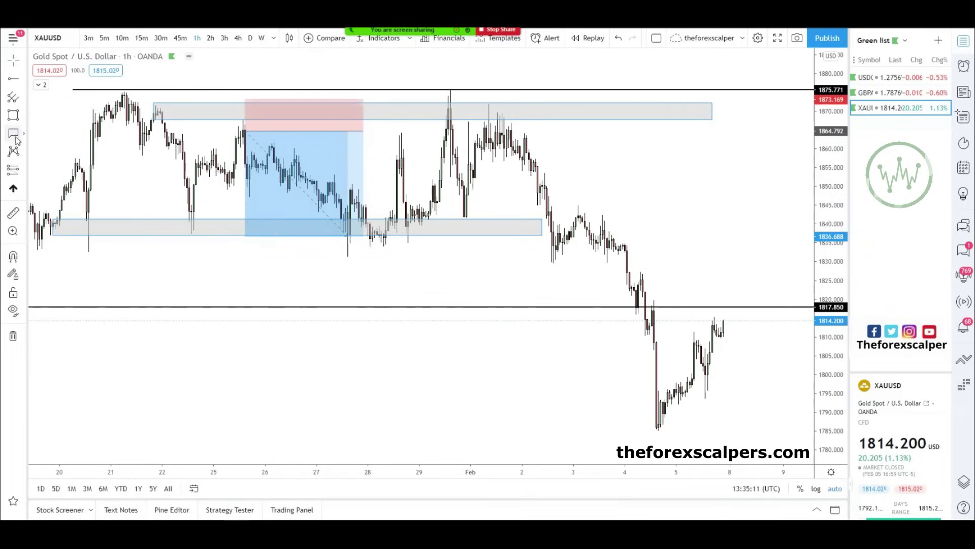
- Place a second short position from the 29 Jan high with entry 1868.034, stop 1875.331 and target 1838.579
left_click(433, 121)
left_click(453, 118)
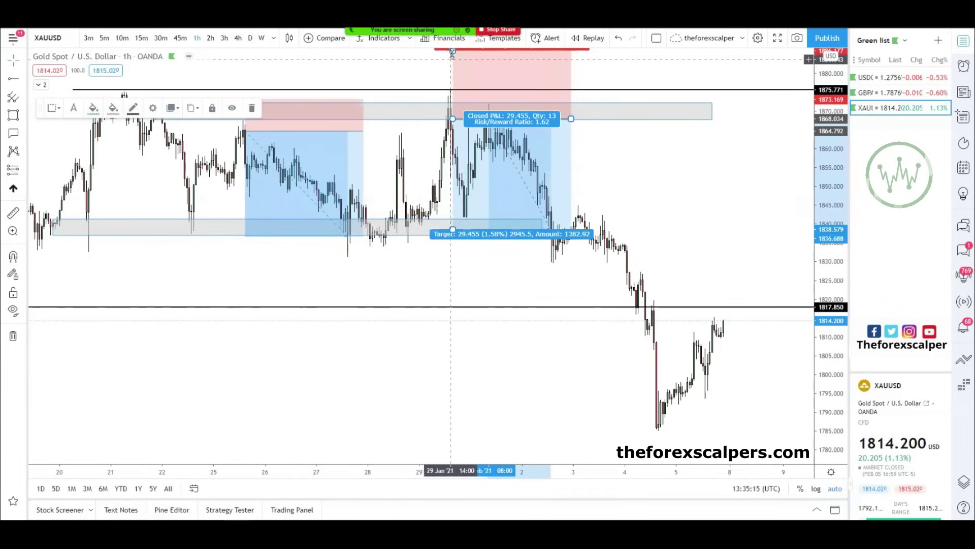
left_click_drag(453, 63, 452, 89)
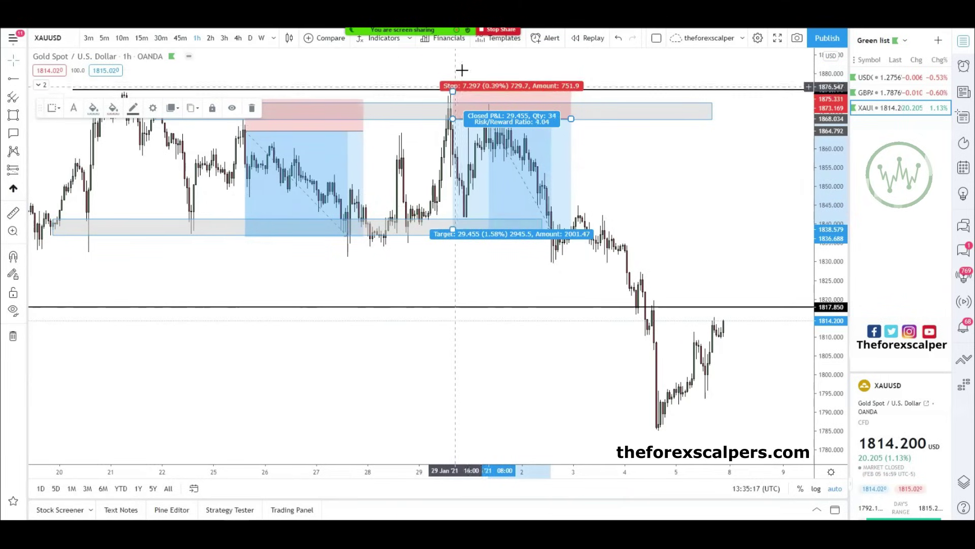
left_click(605, 95)
- Extend the support rectangle to about 5 Feb so it ends level with the resistance rectangle
scroll(688, 159, "up", 1)
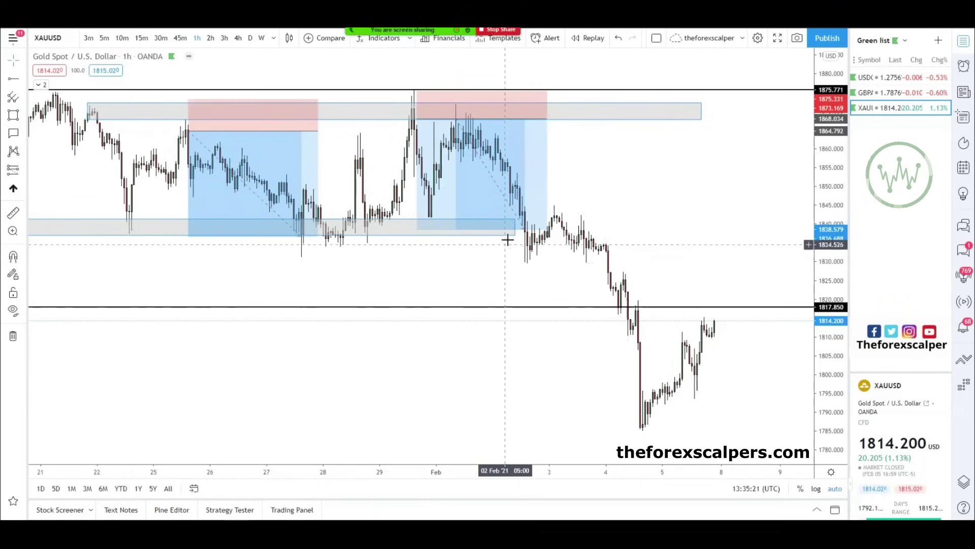
scroll(549, 243, "down", 2)
left_click_drag(572, 233, 720, 233)
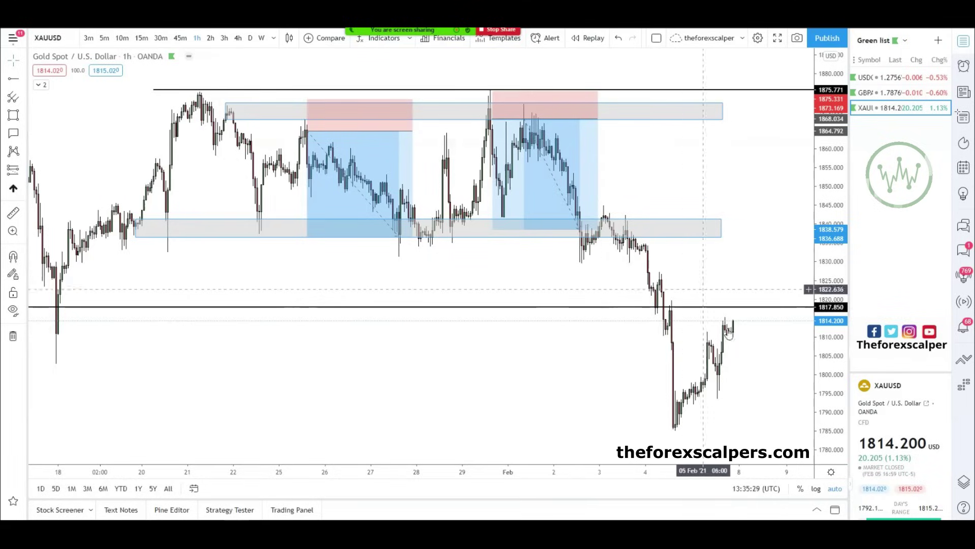
scroll(698, 286, "up", 3)
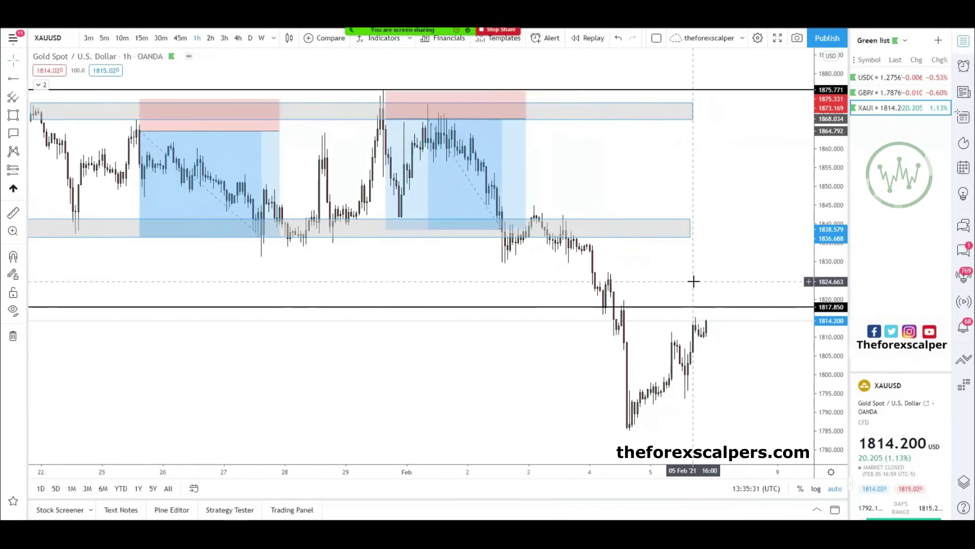
left_click(467, 208)
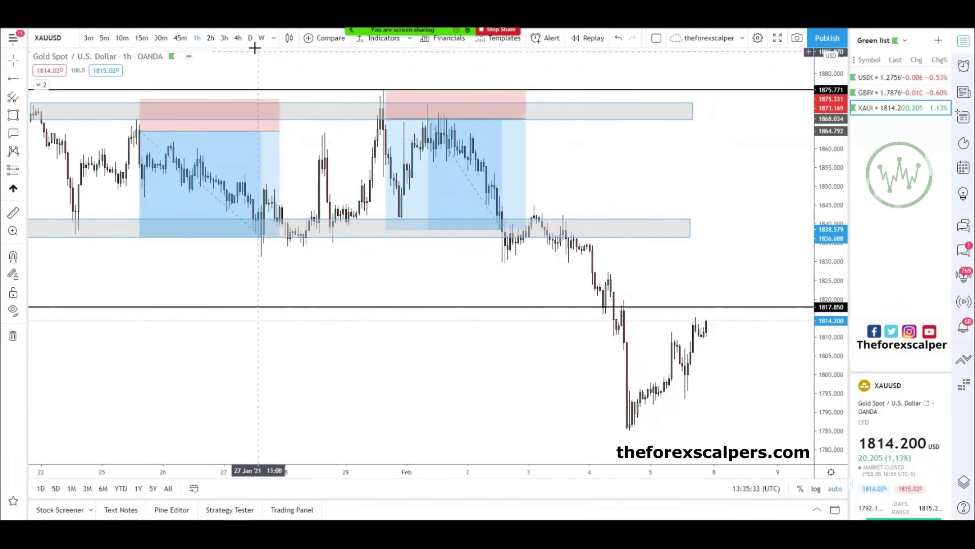
scroll(440, 196, "down", 5)
scroll(501, 300, "up", 4)
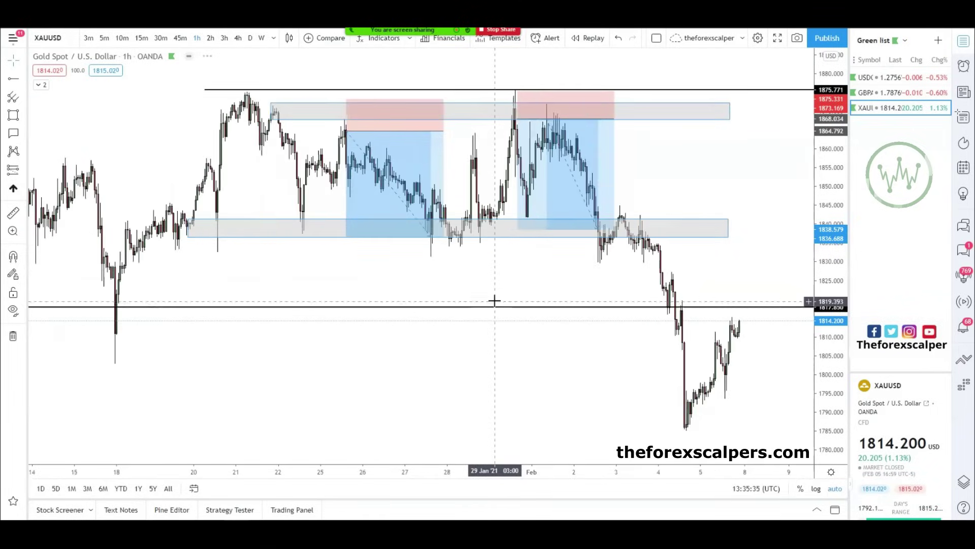
left_click_drag(430, 370, 477, 365)
scroll(472, 359, "up", 2)
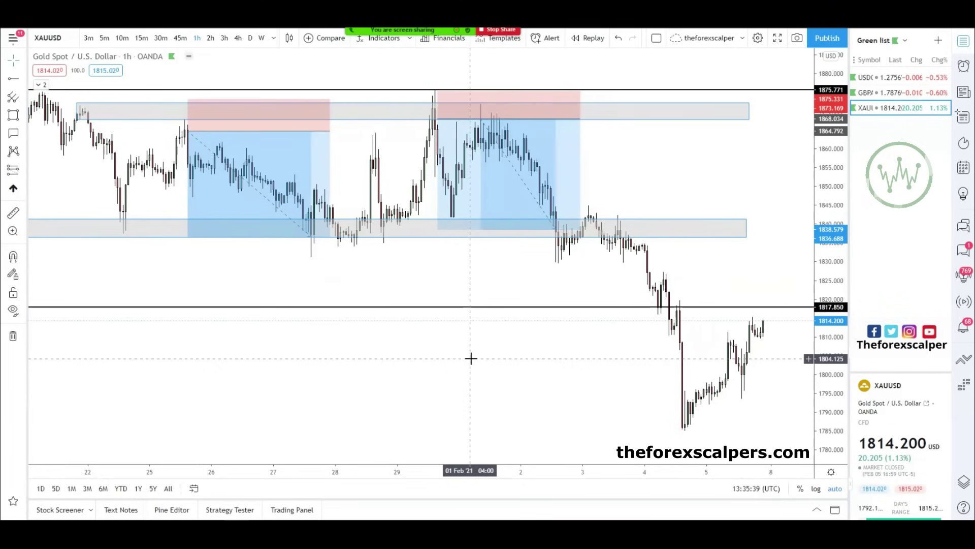